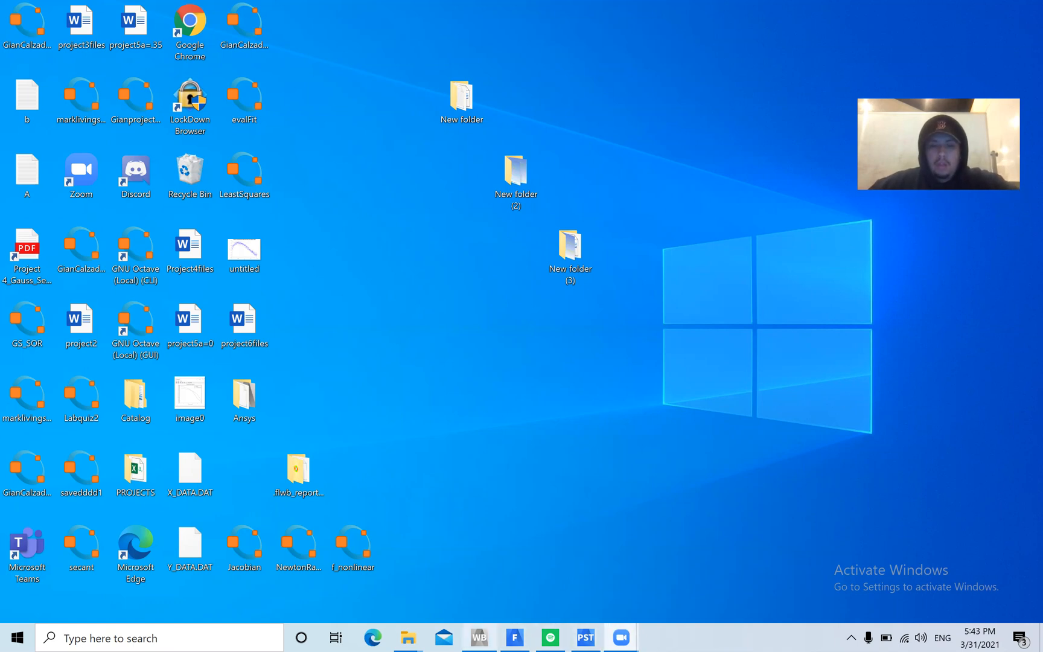
Switch to the project3 Workbench window and open the Fluid Flow geometry in DesignModeler, dismissing the chat notifications
mouse_move(479, 637)
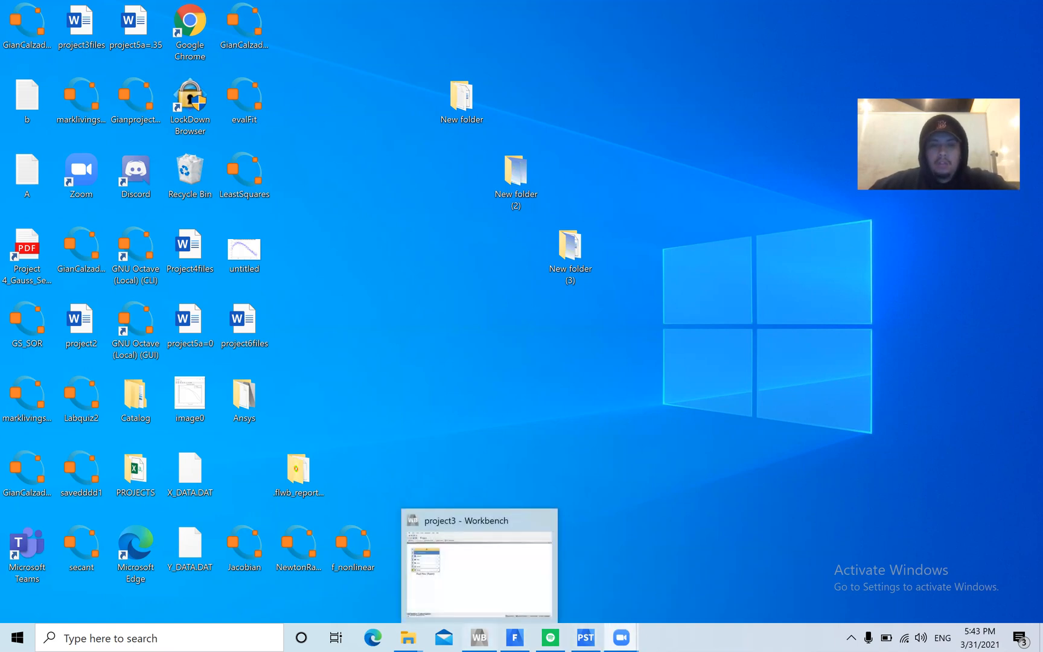
click(479, 638)
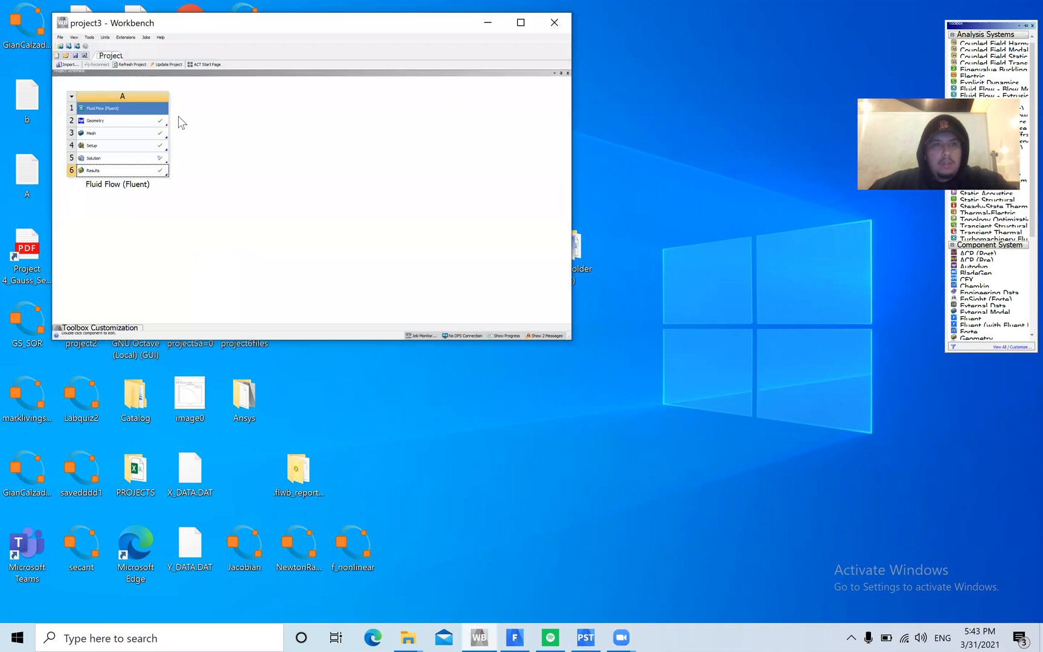
right_click(120, 120)
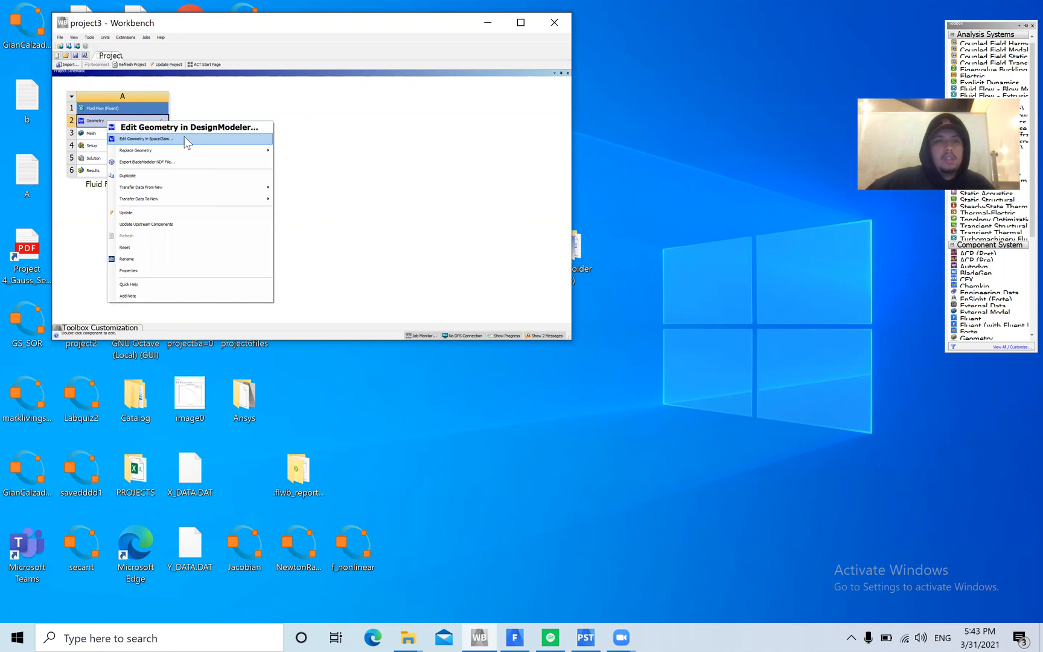
click(195, 128)
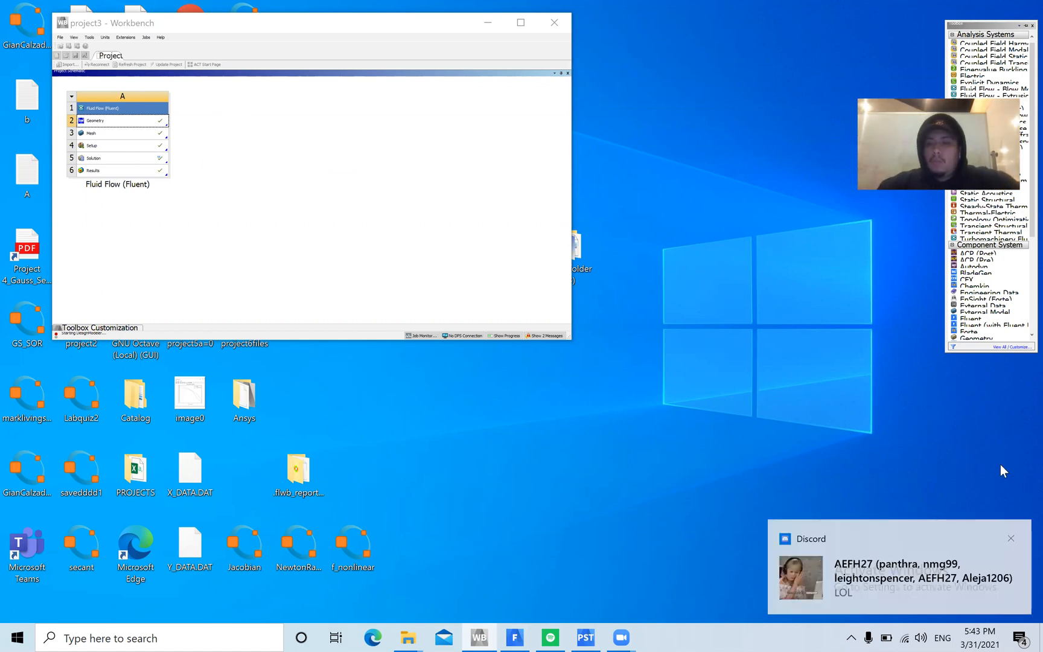
click(1010, 538)
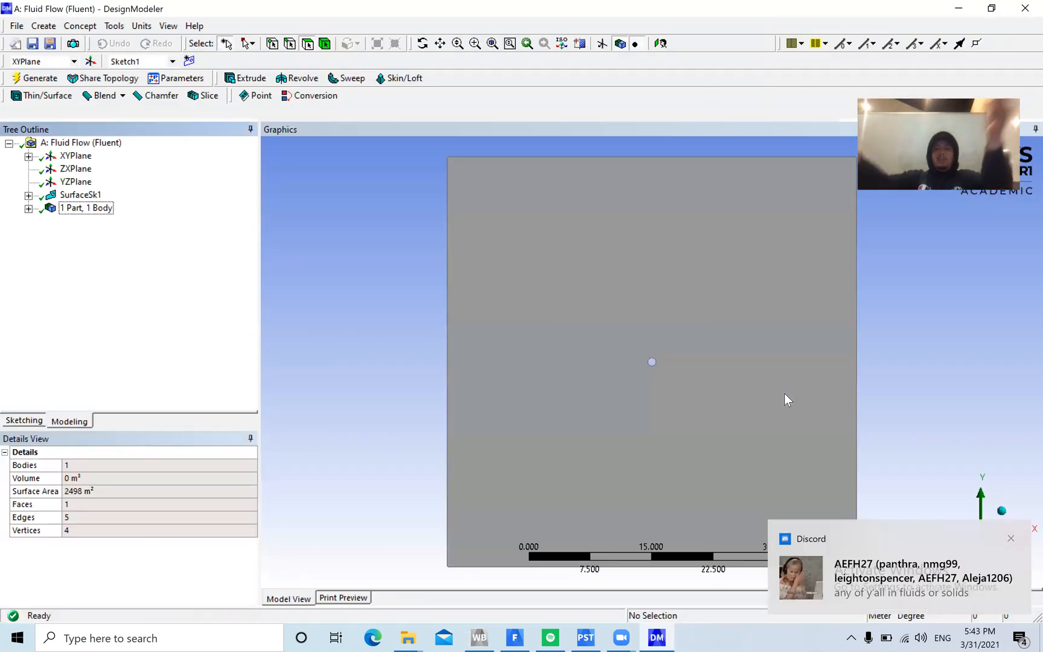
click(1011, 538)
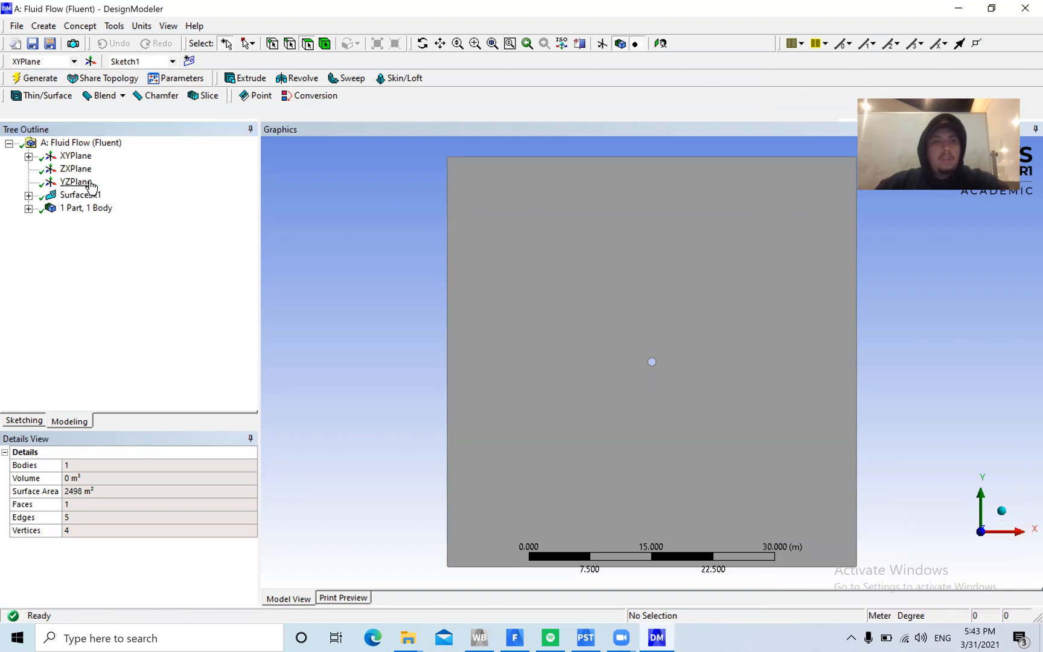
Examine Sketch1 on the XYPlane, including the outer square and the central circle, and select the part's body entry
click(82, 157)
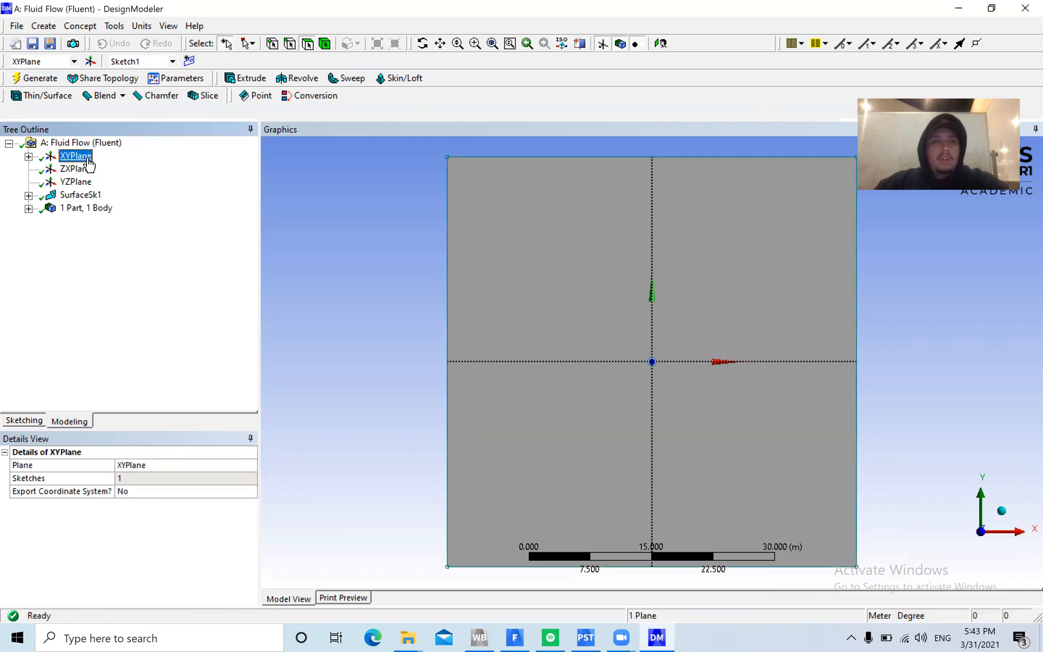
click(29, 157)
click(94, 169)
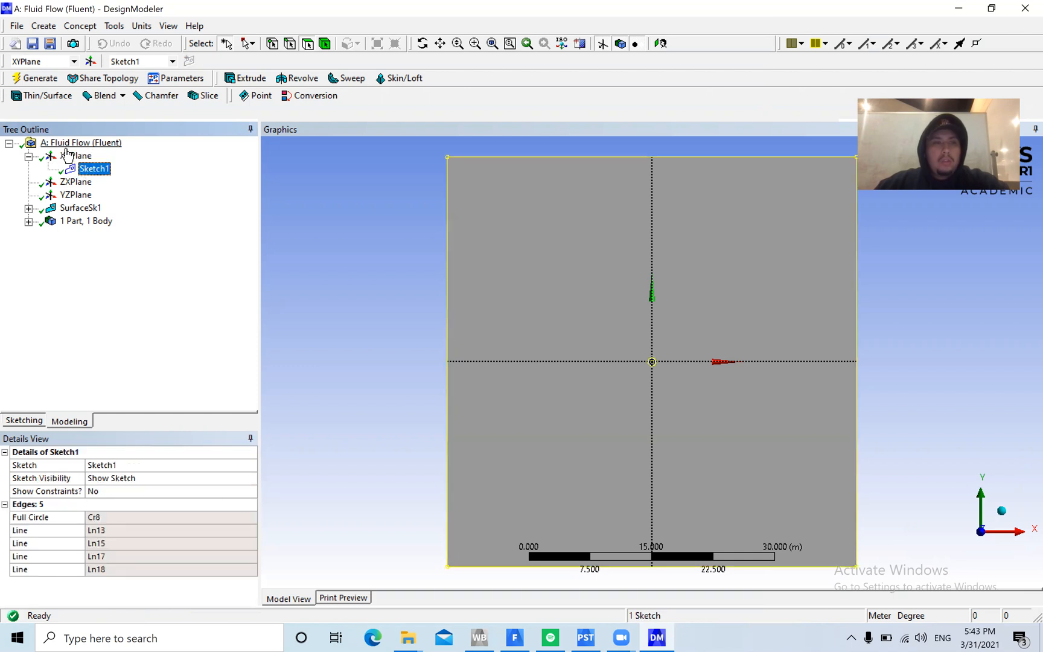
scroll(670, 431, down, 2)
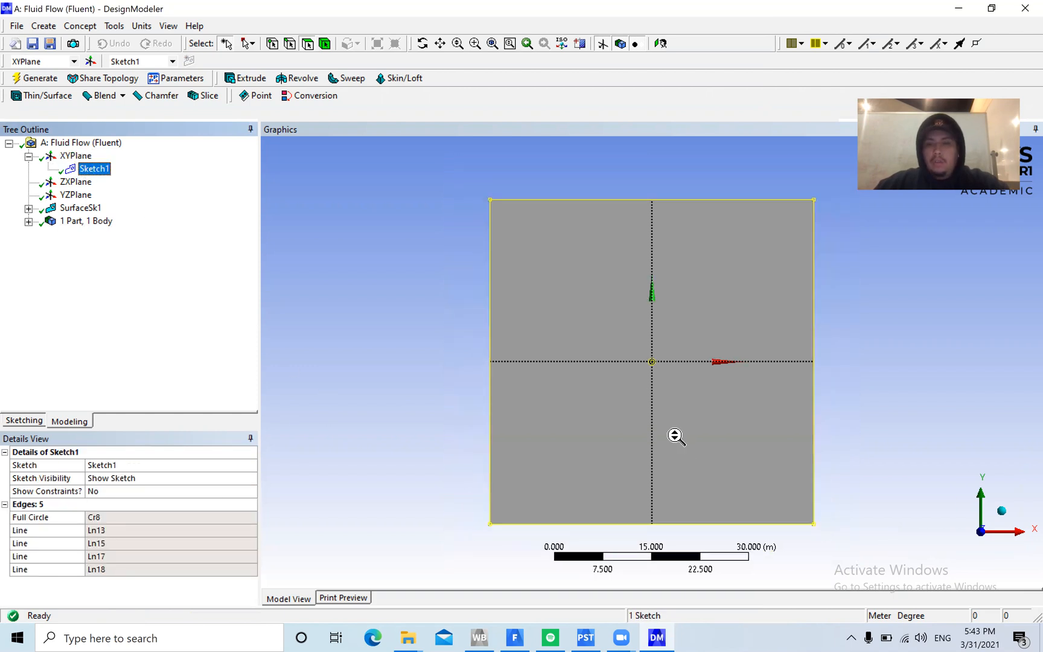
scroll(675, 436, up, 3)
scroll(687, 445, down, 3)
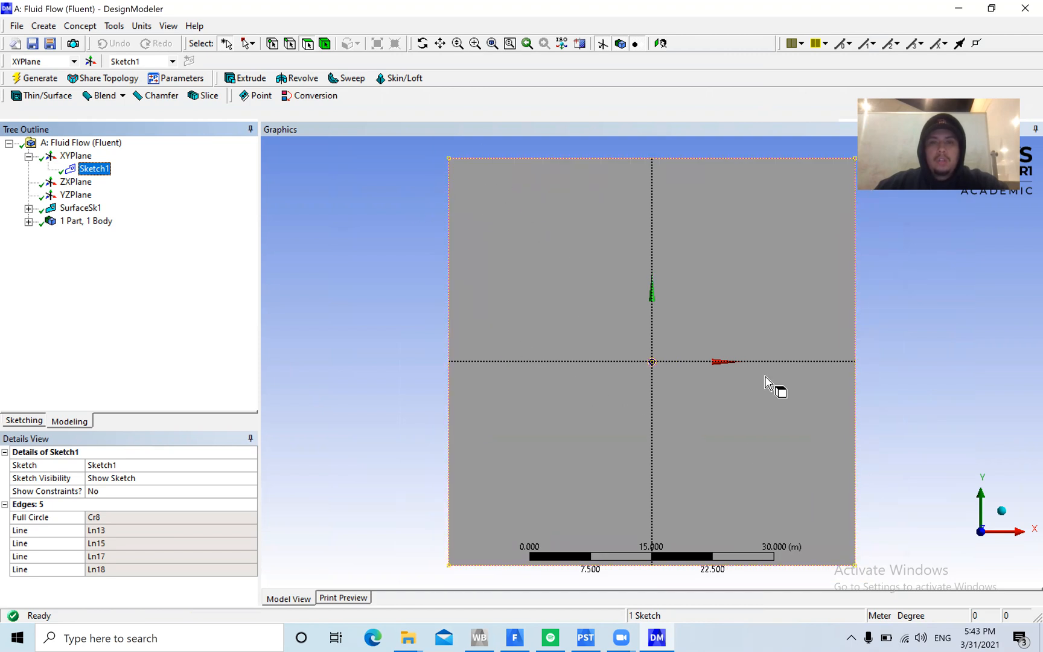
scroll(689, 391, up, 5)
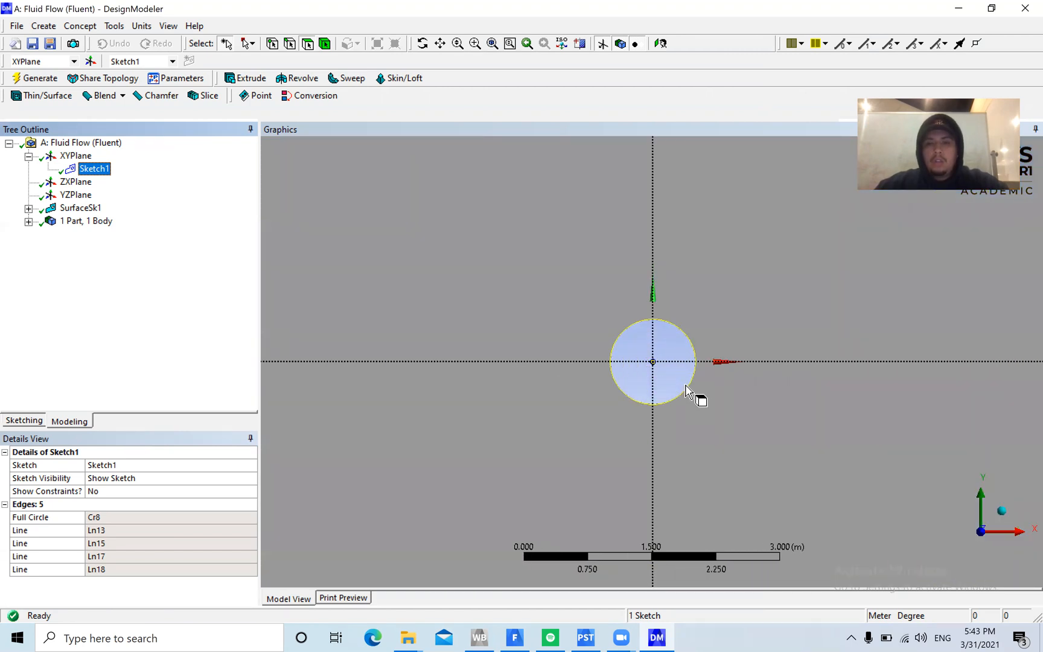
scroll(688, 391, up, 2)
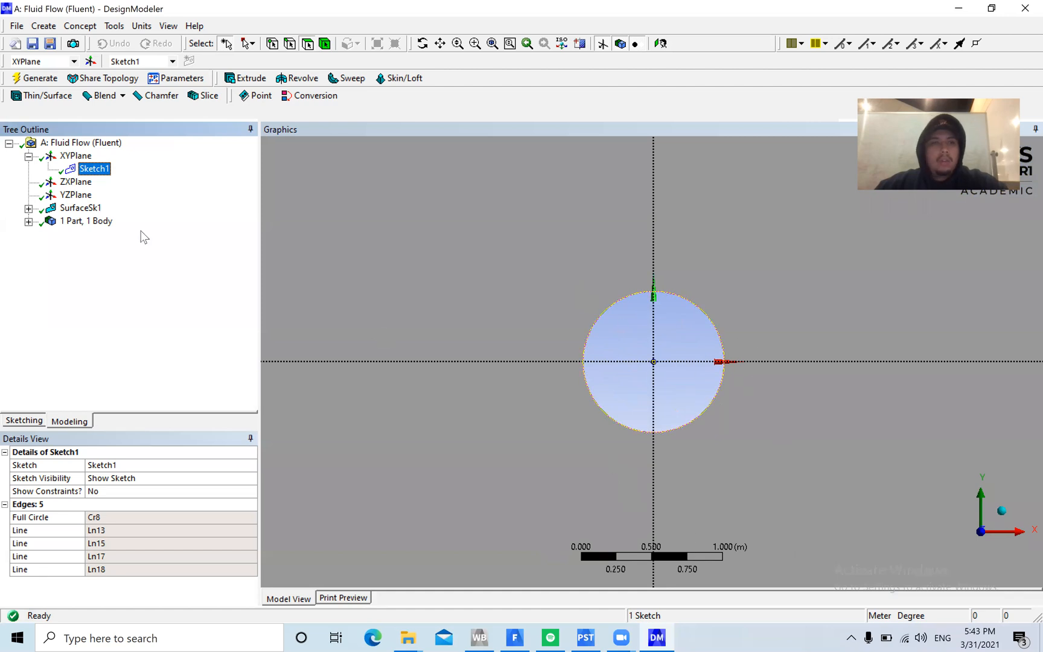
click(70, 221)
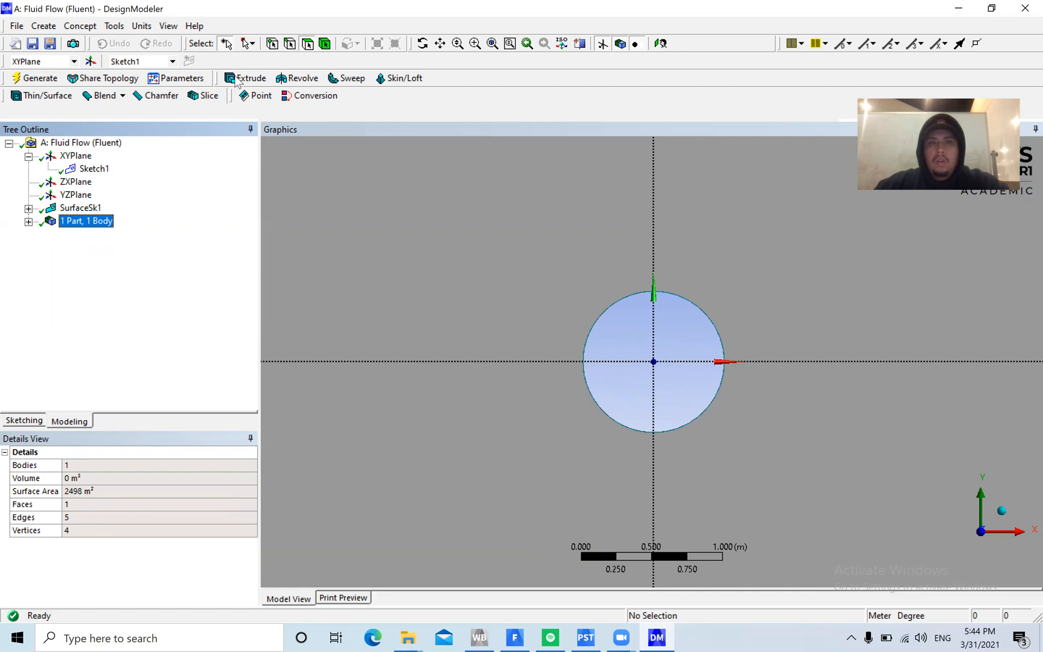
Minimise DesignModeler and open the Fluid Flow system's mesh in the Meshing application
click(959, 8)
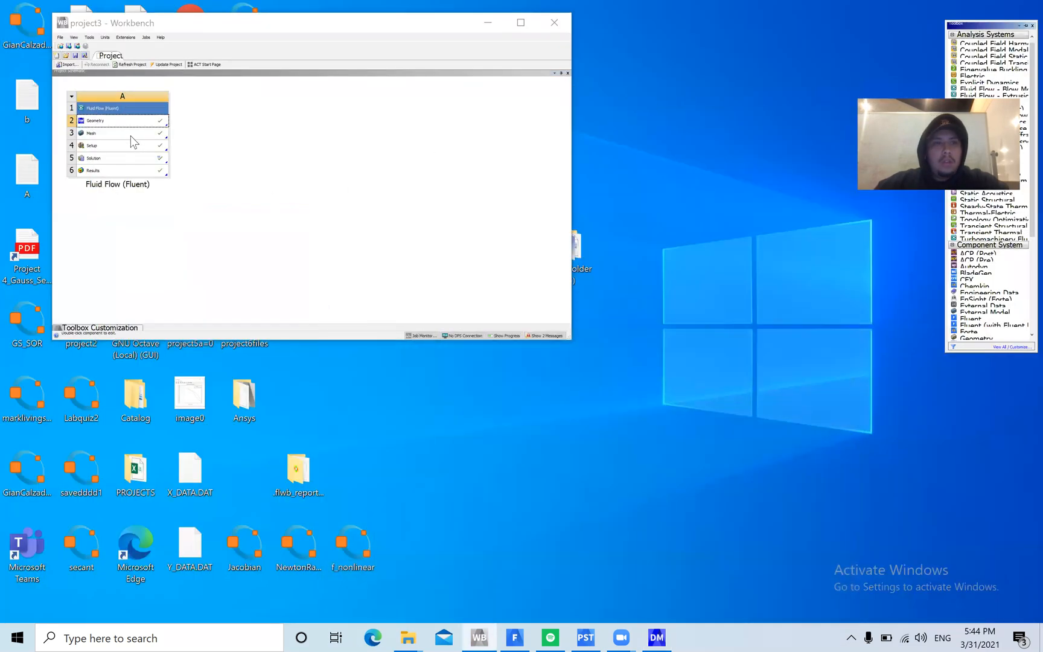
double_click(127, 134)
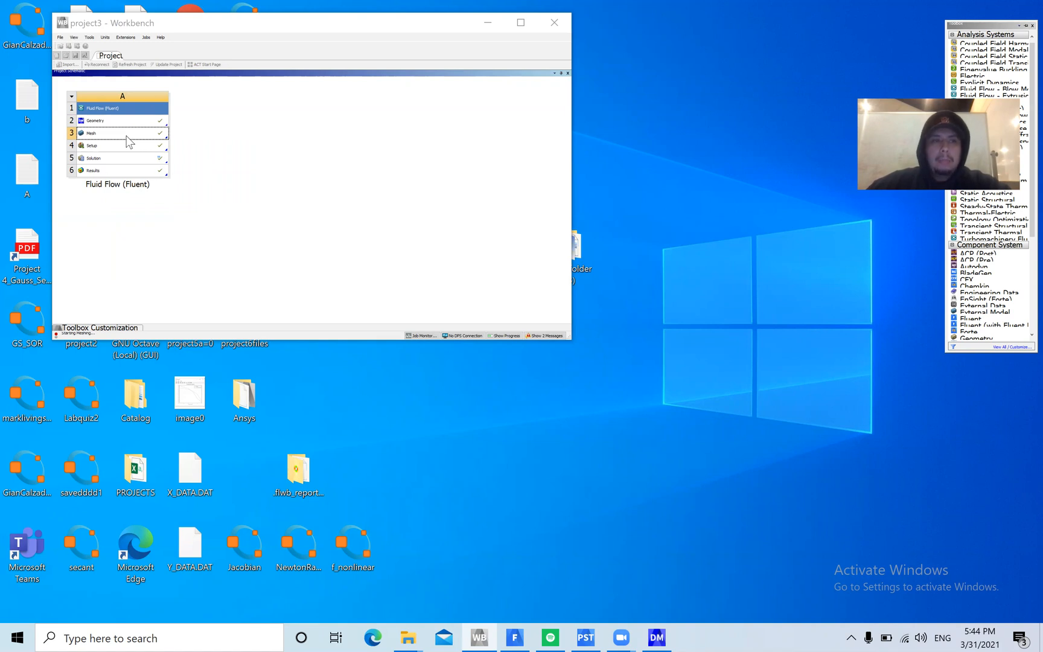
right_click(115, 136)
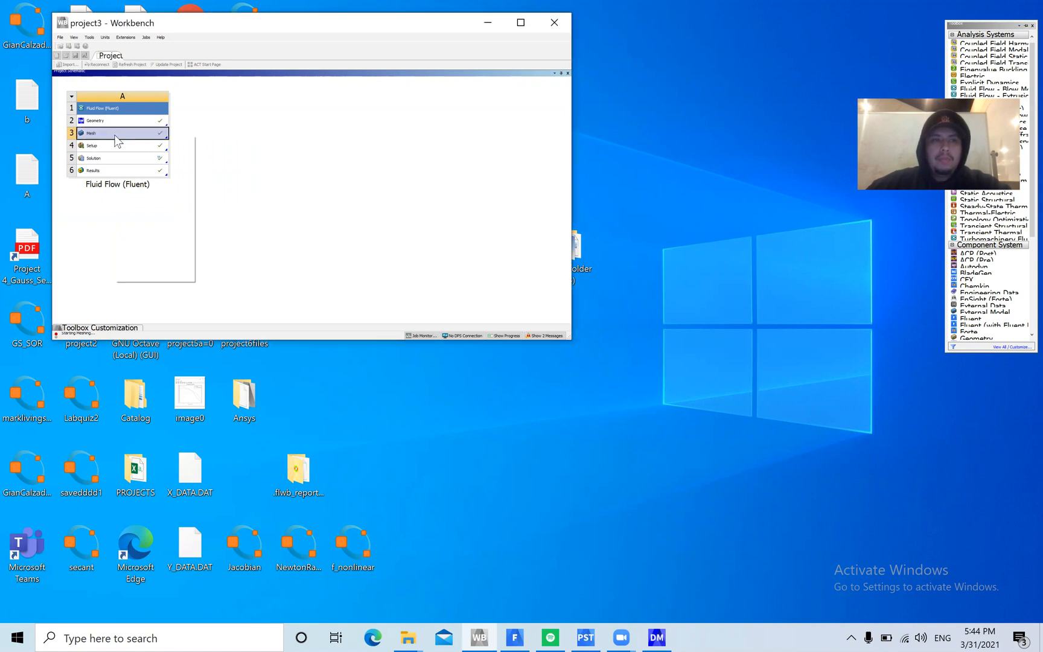
click(319, 129)
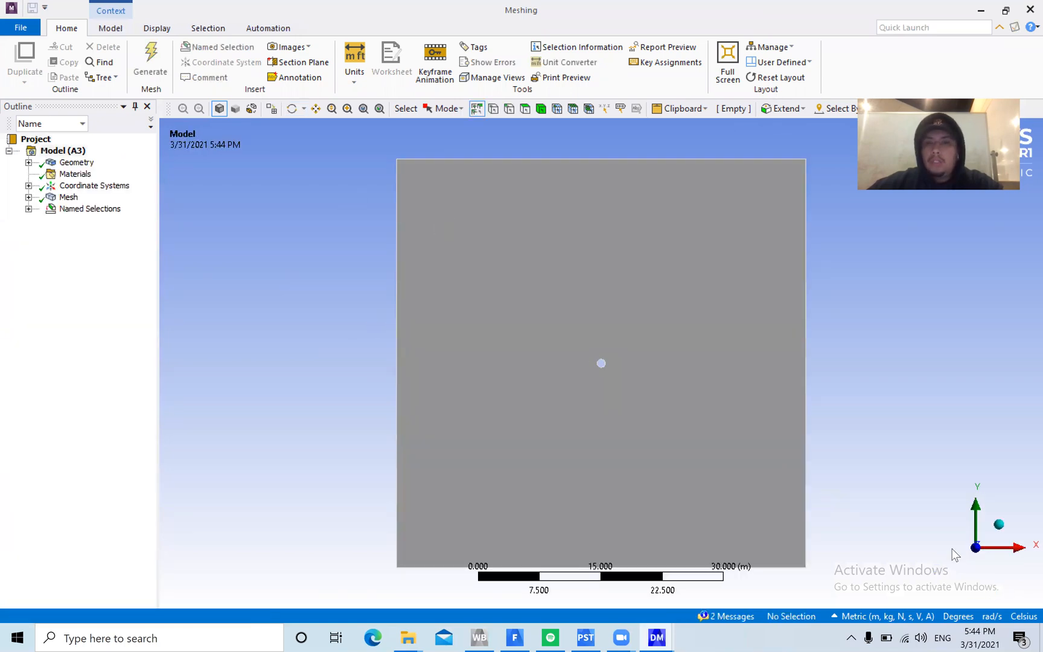
Display the generated mesh and inspect the refined layers around the central cylinder
click(69, 197)
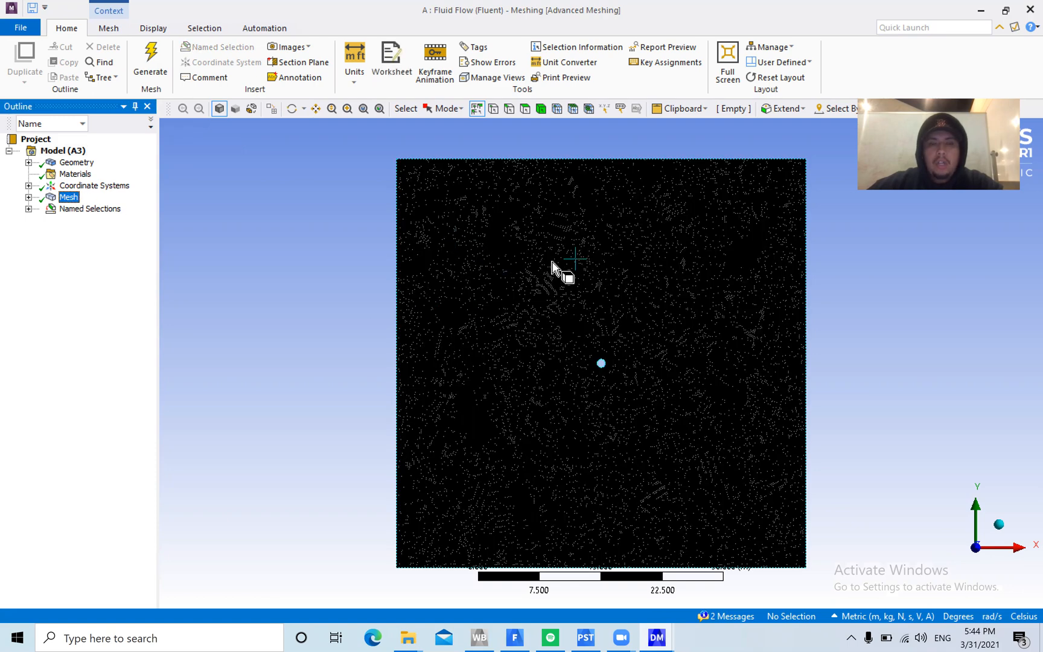
scroll(601, 366, up, 5)
scroll(614, 389, up, 10)
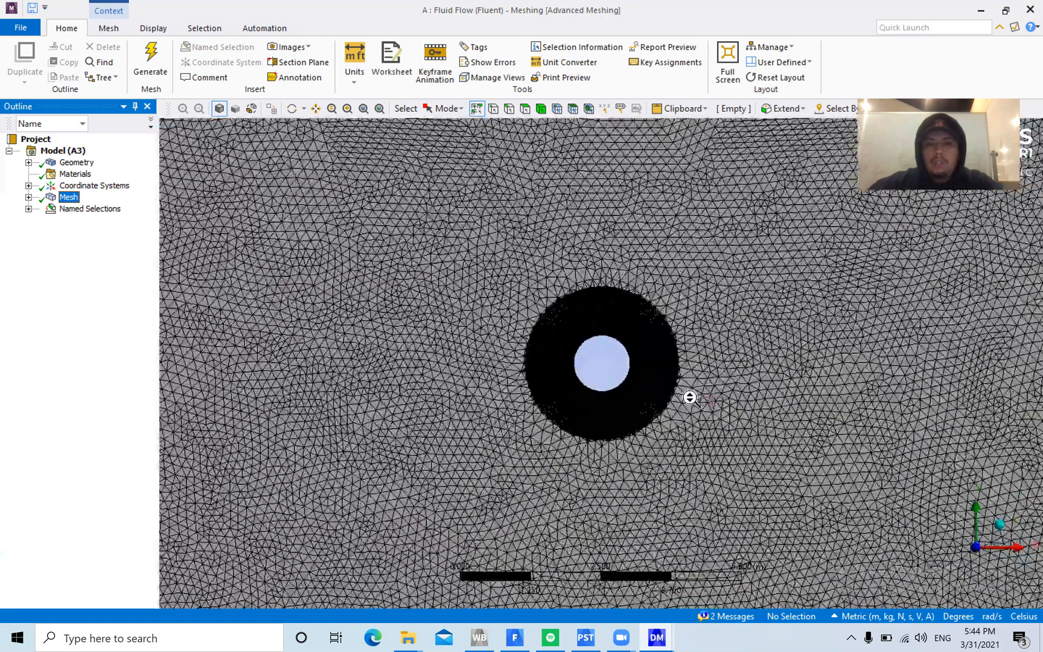
scroll(675, 380, down, 10)
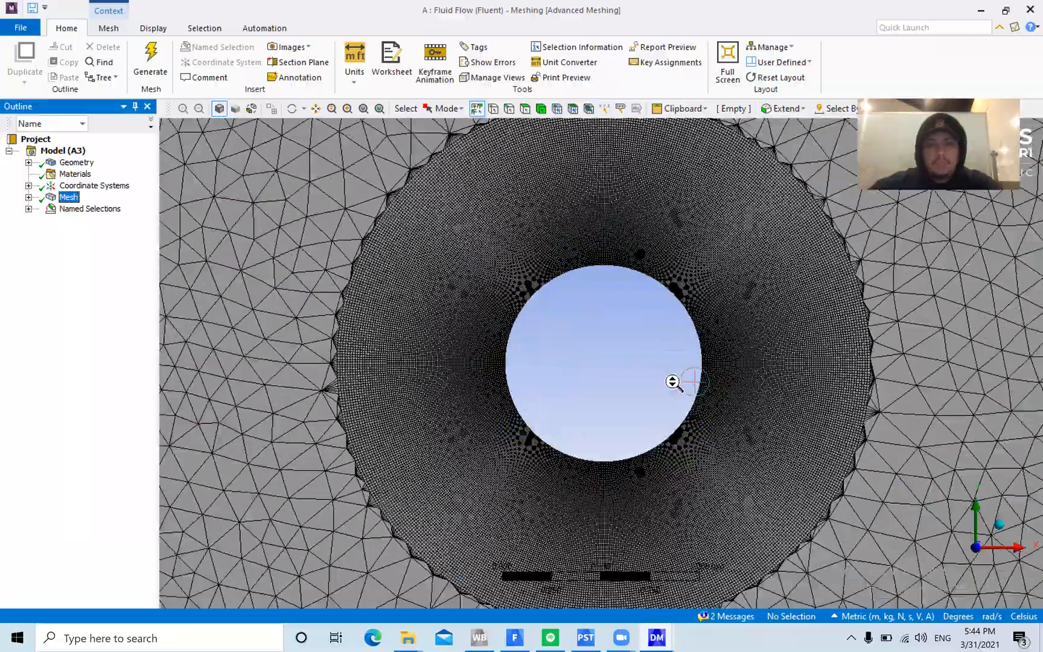
scroll(656, 400, down, 10)
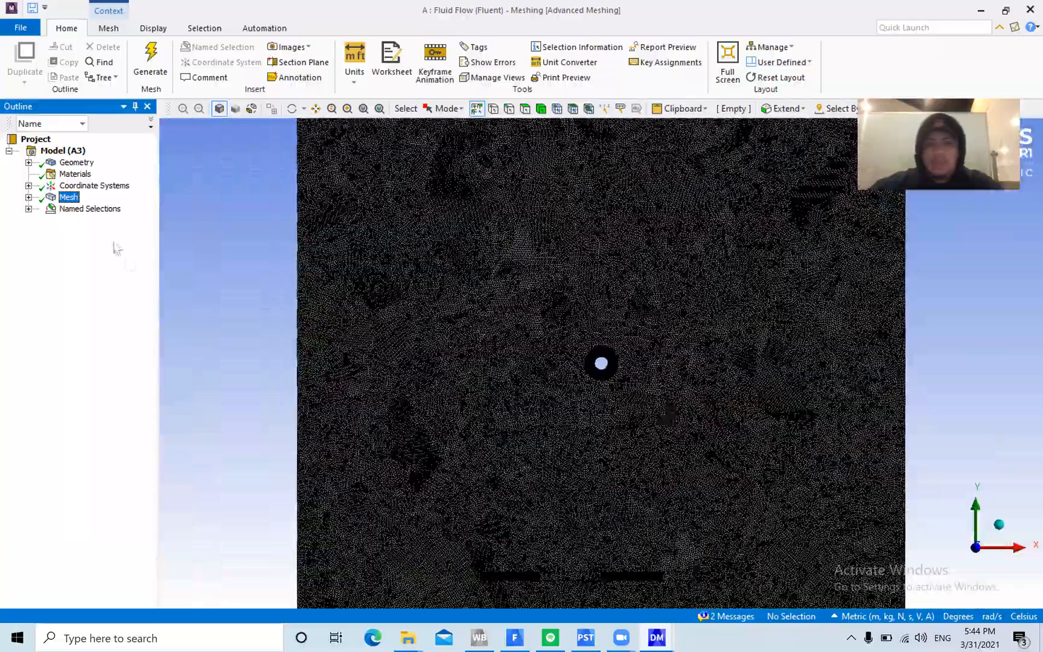
right_click(70, 196)
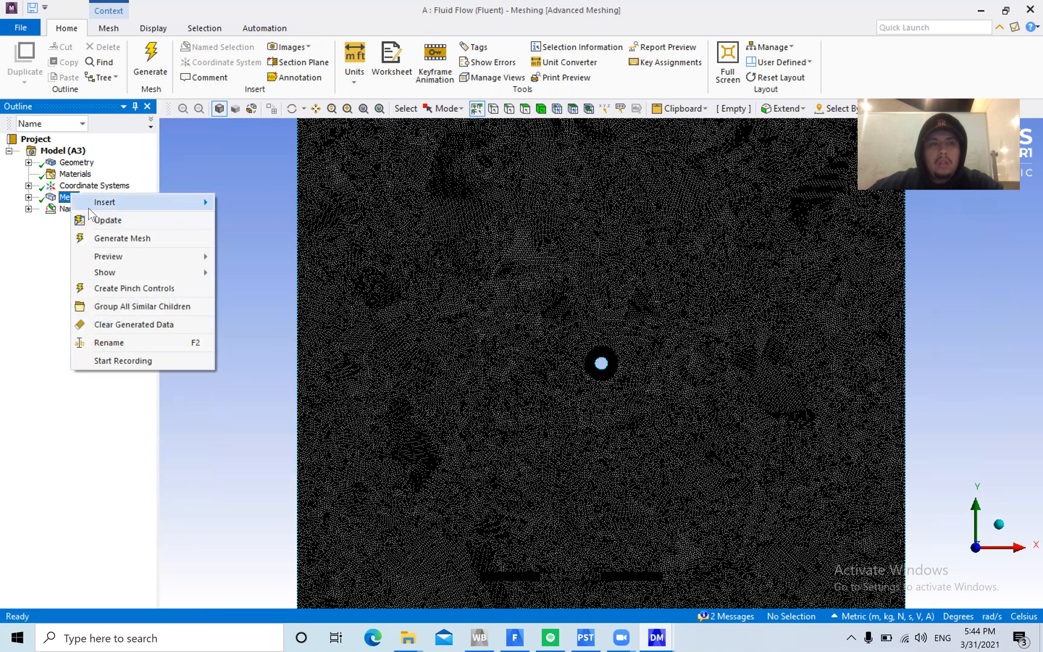
click(140, 218)
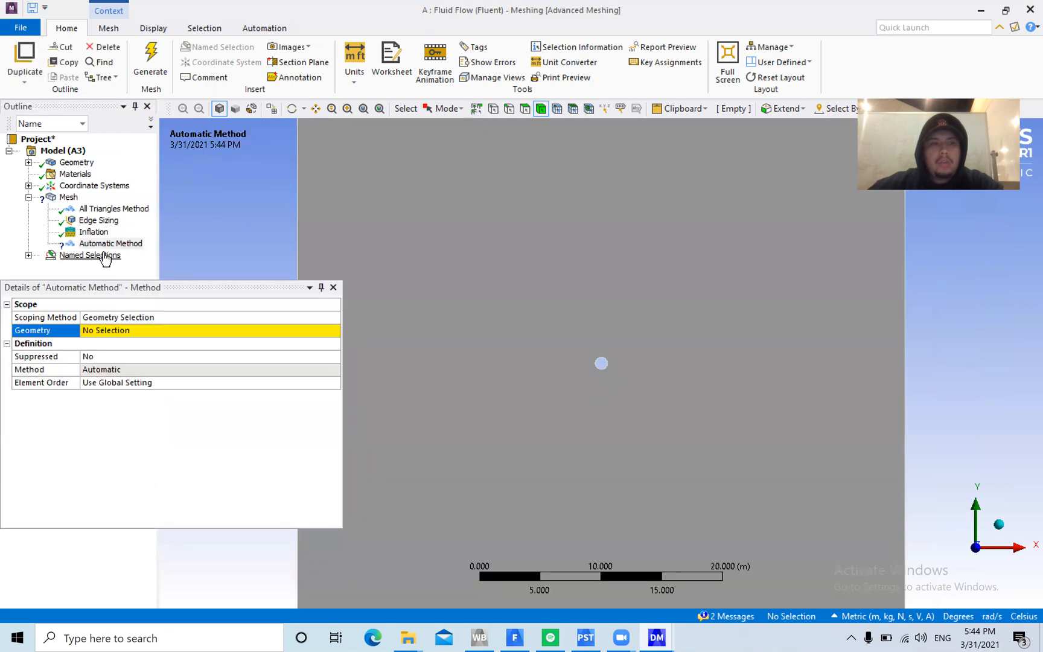
click(68, 196)
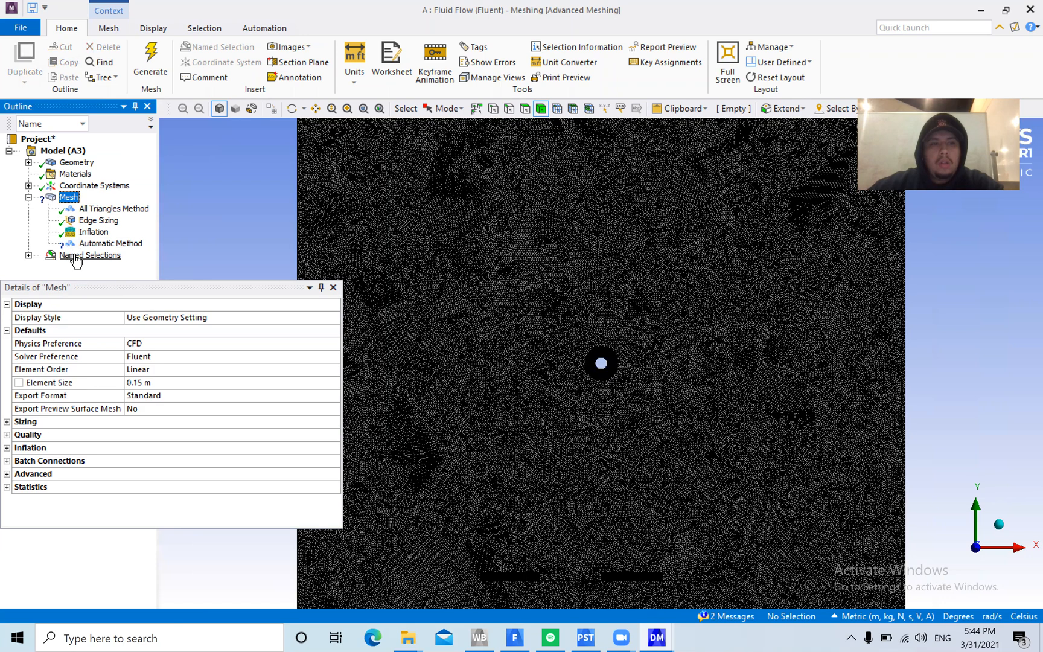
click(91, 244)
right_click(88, 245)
click(179, 432)
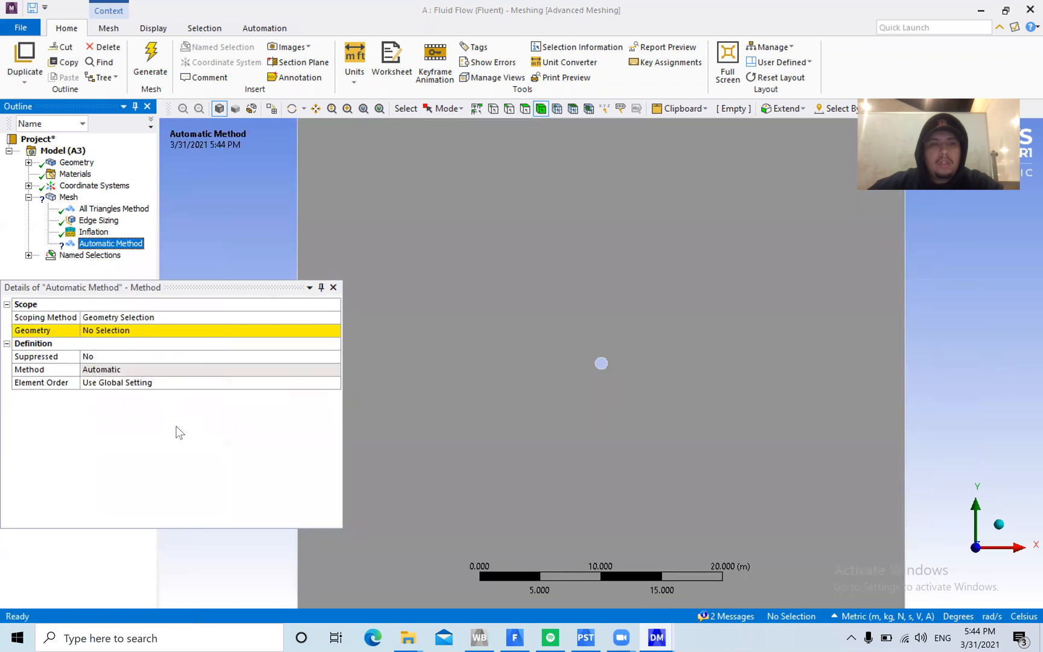
click(523, 369)
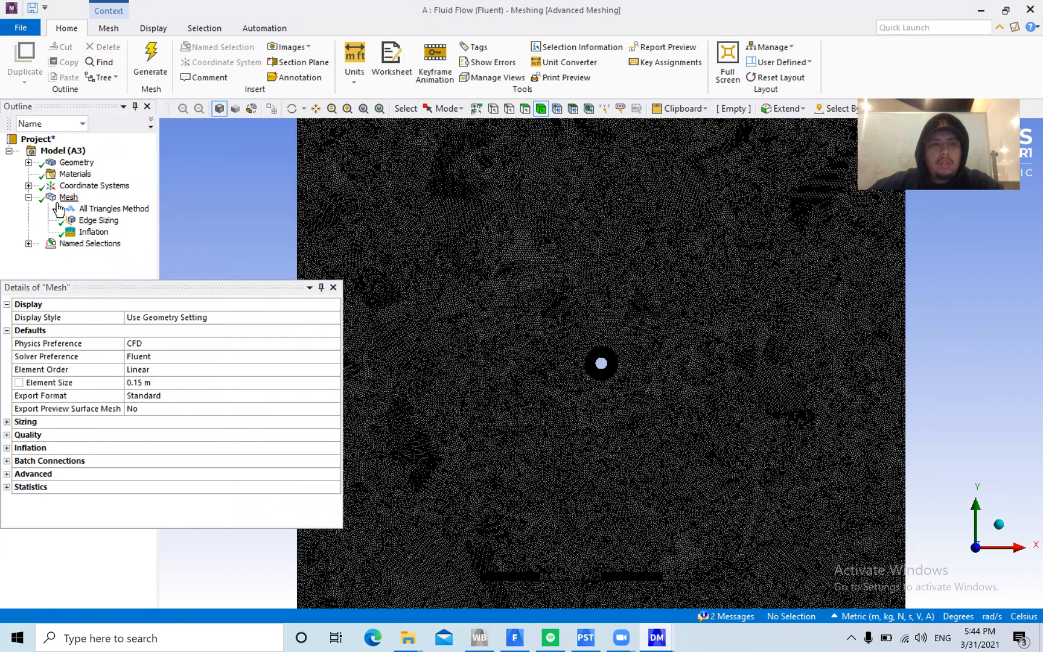
Review the mesh statistics and the settings of the Edge Sizing and Inflation controls
click(10, 487)
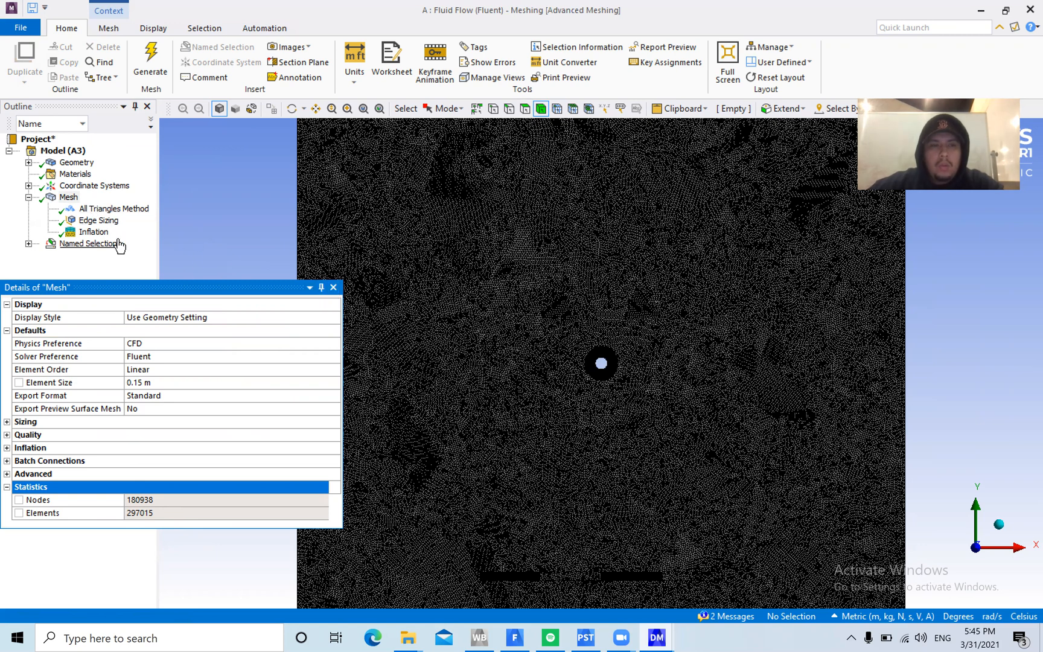
click(99, 221)
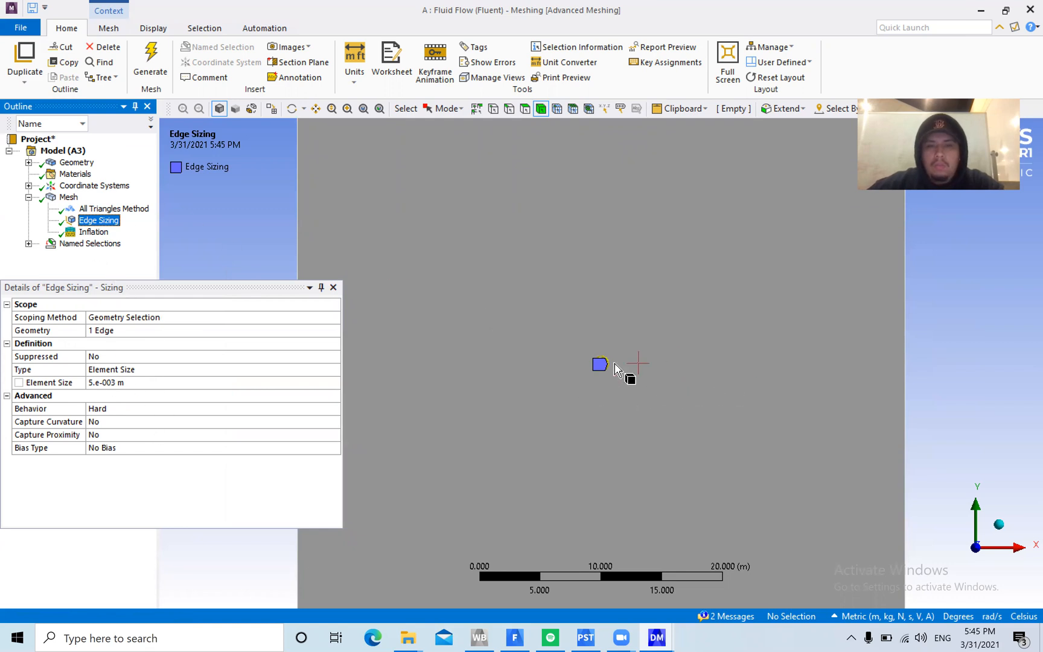
click(99, 235)
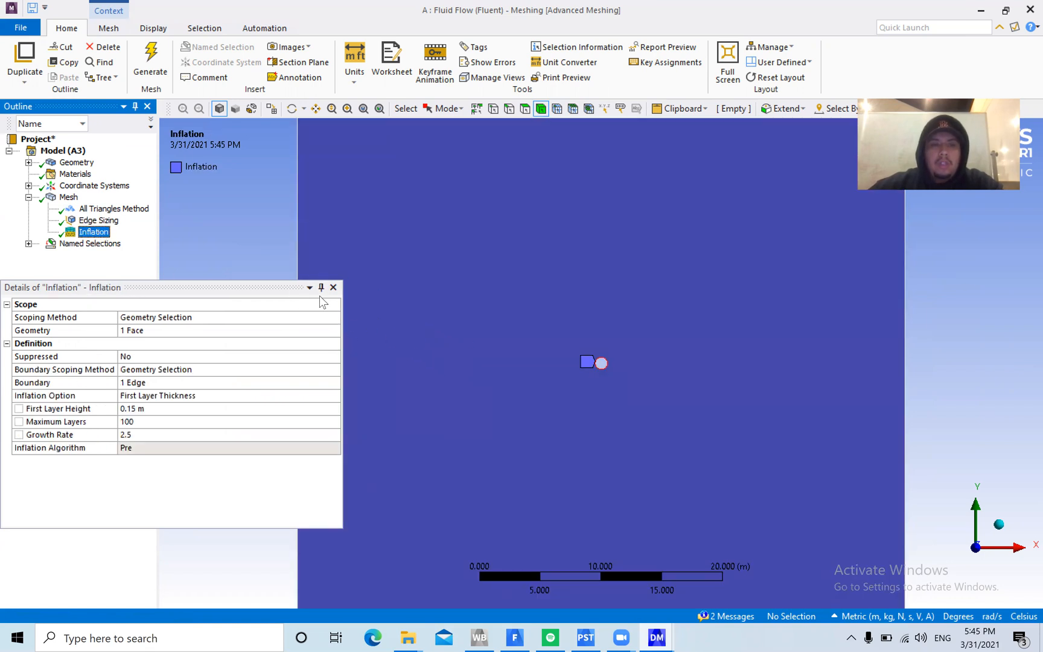
Minimise Meshing and update the Mesh cell of the Fluid Flow system in Workbench
click(981, 10)
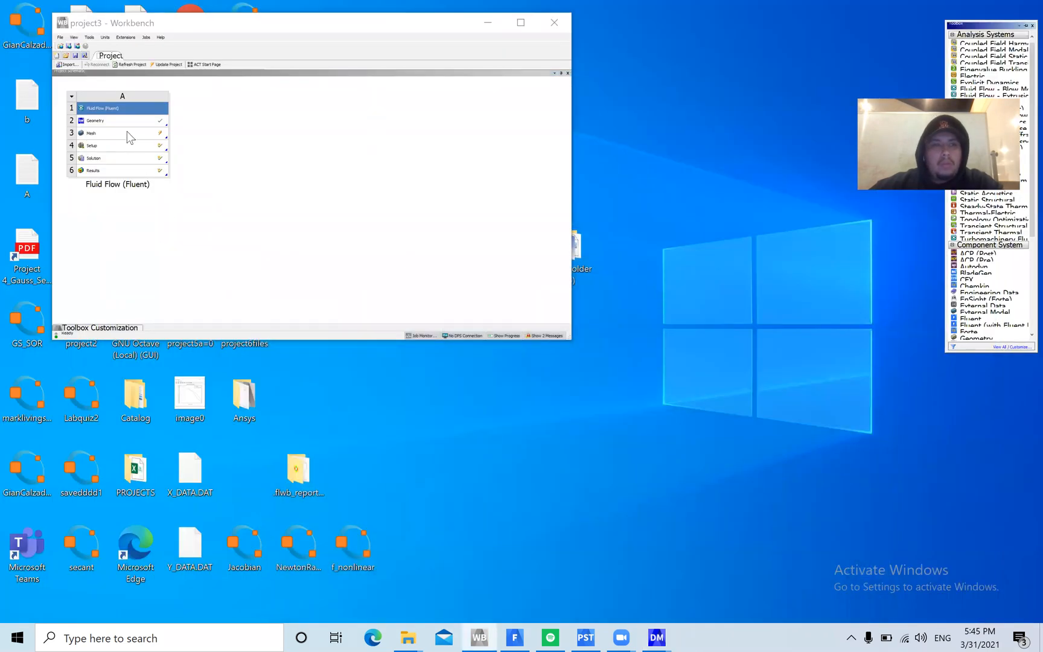
right_click(127, 131)
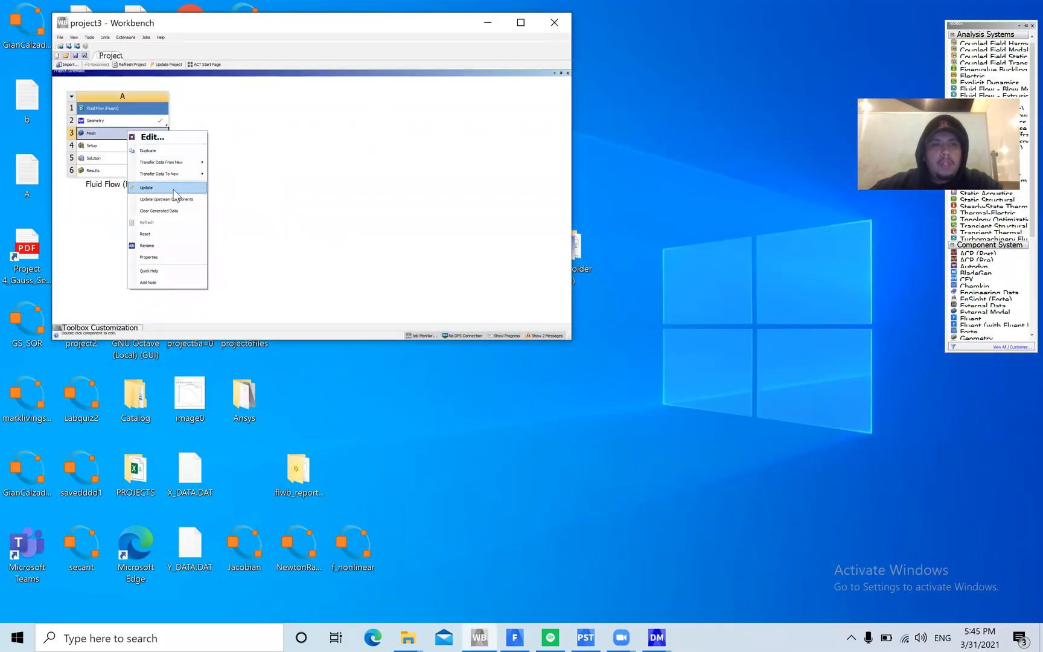
click(173, 192)
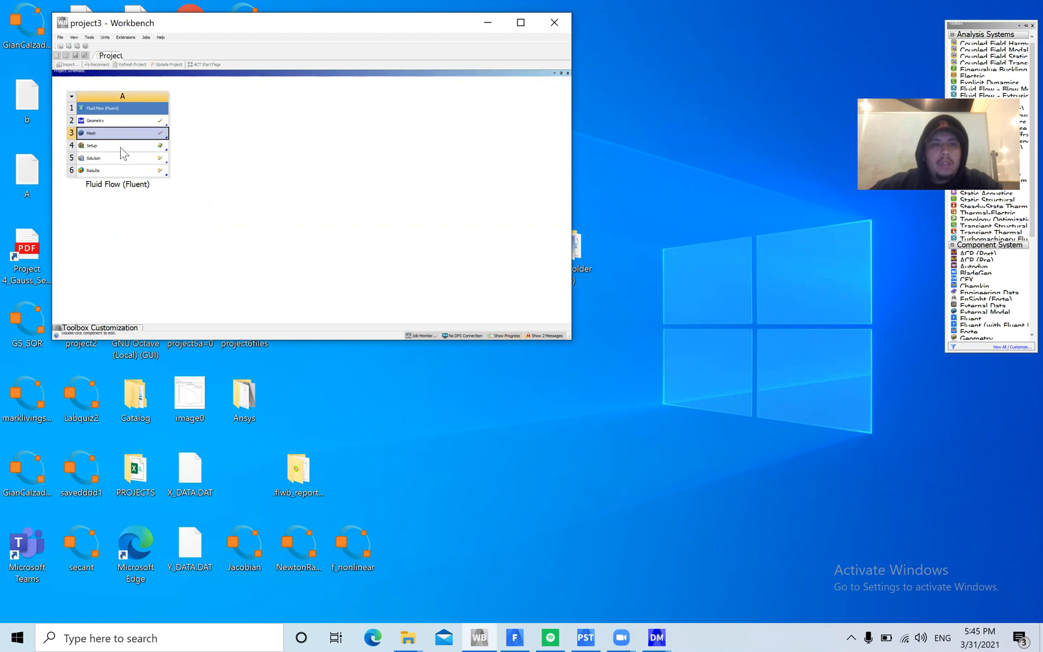
Open the Fluid Flow system's Setup in Fluent and move the solver window slightly lower on the desktop
click(121, 150)
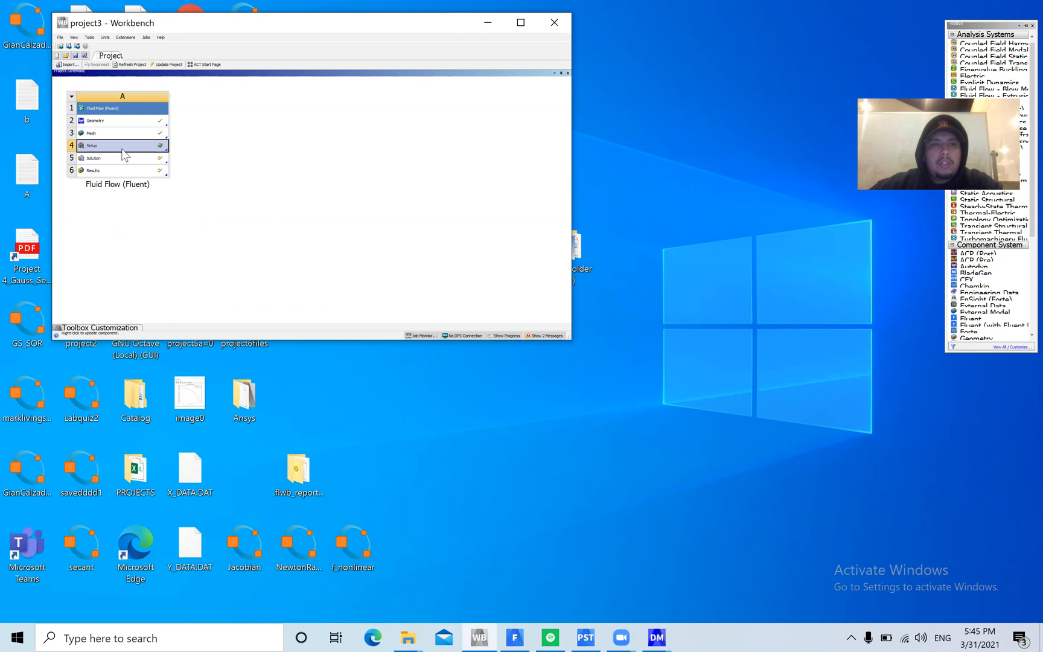
double_click(124, 154)
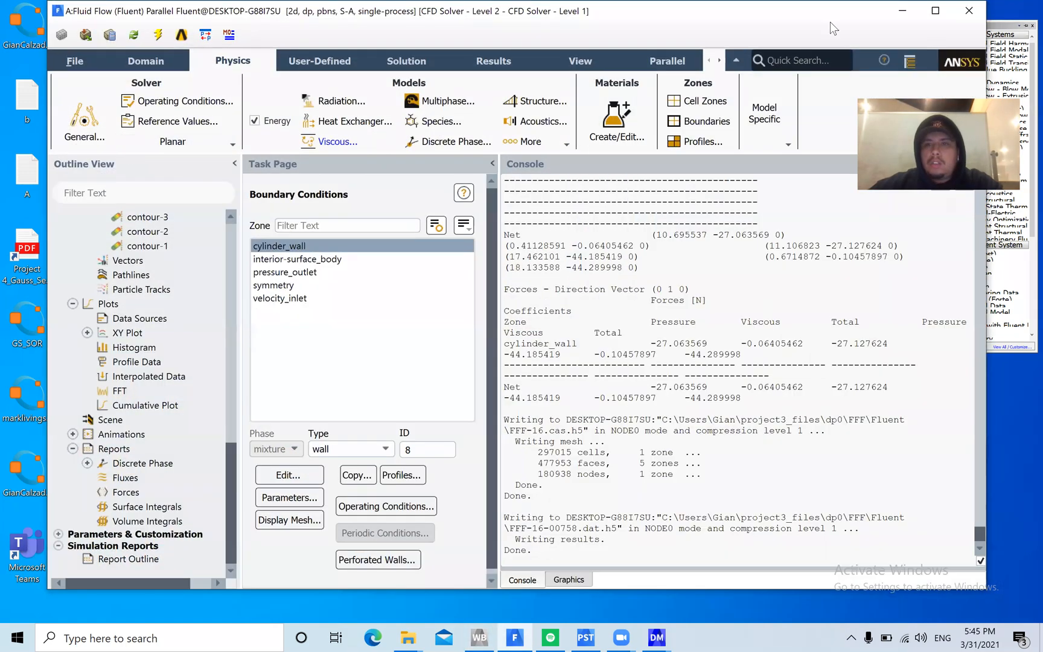
drag(854, 10, 838, 57)
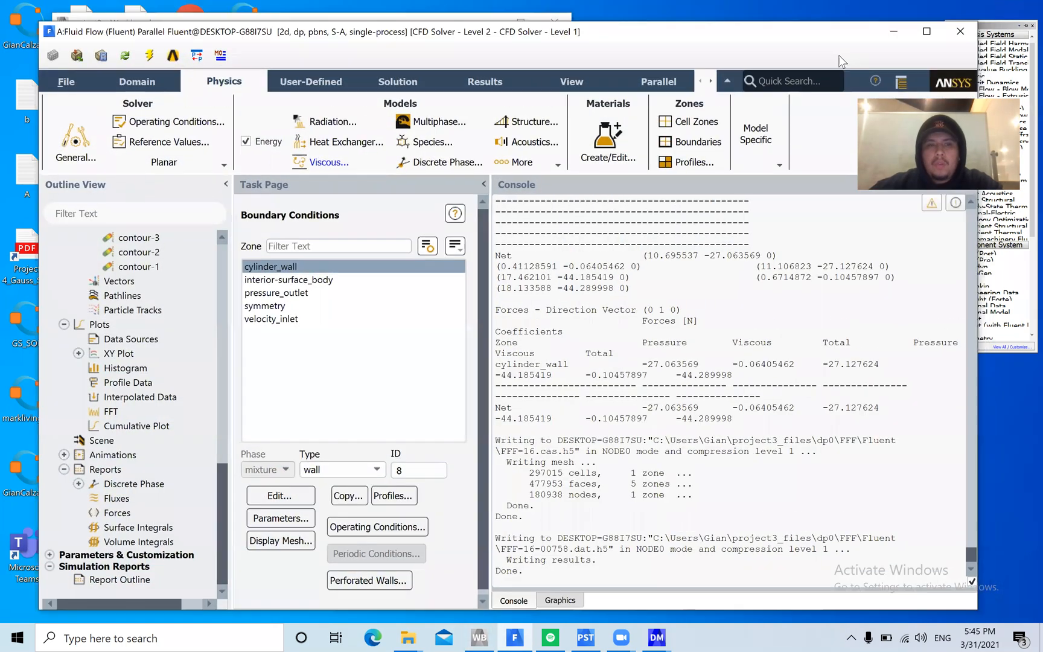
Review the viscous model settings and accept Spalart-Allmaras with vorticity-based production
scroll(205, 365, up, 15)
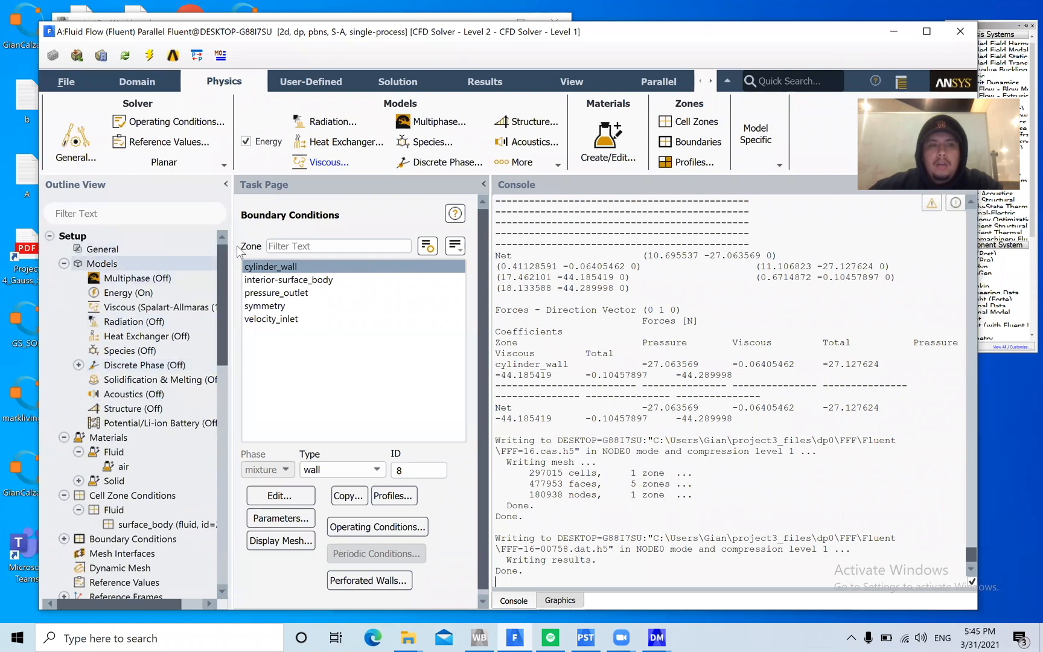
click(333, 161)
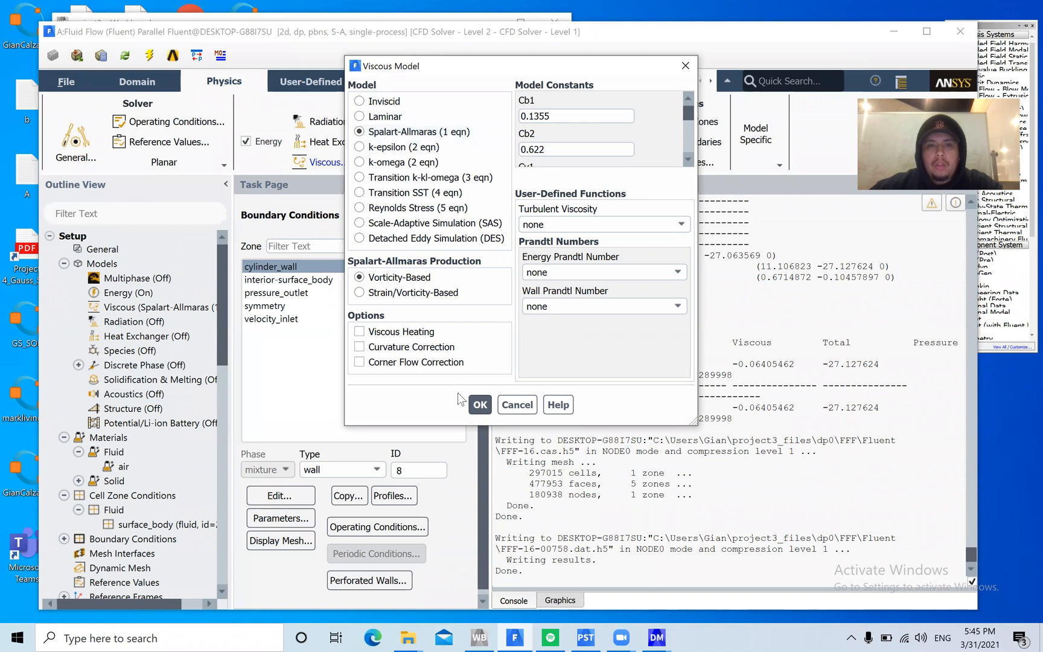
click(479, 405)
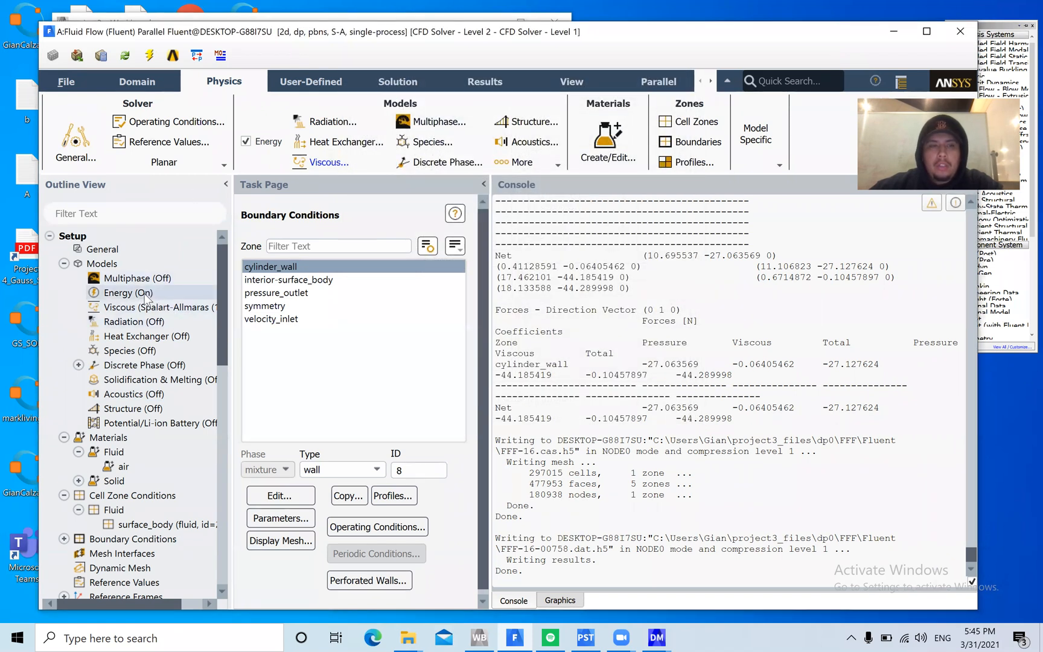
Review the density, specific heat, thermal conductivity and viscosity of the fluid material air, and reapply its constant properties
scroll(160, 420, down, 1)
double_click(161, 423)
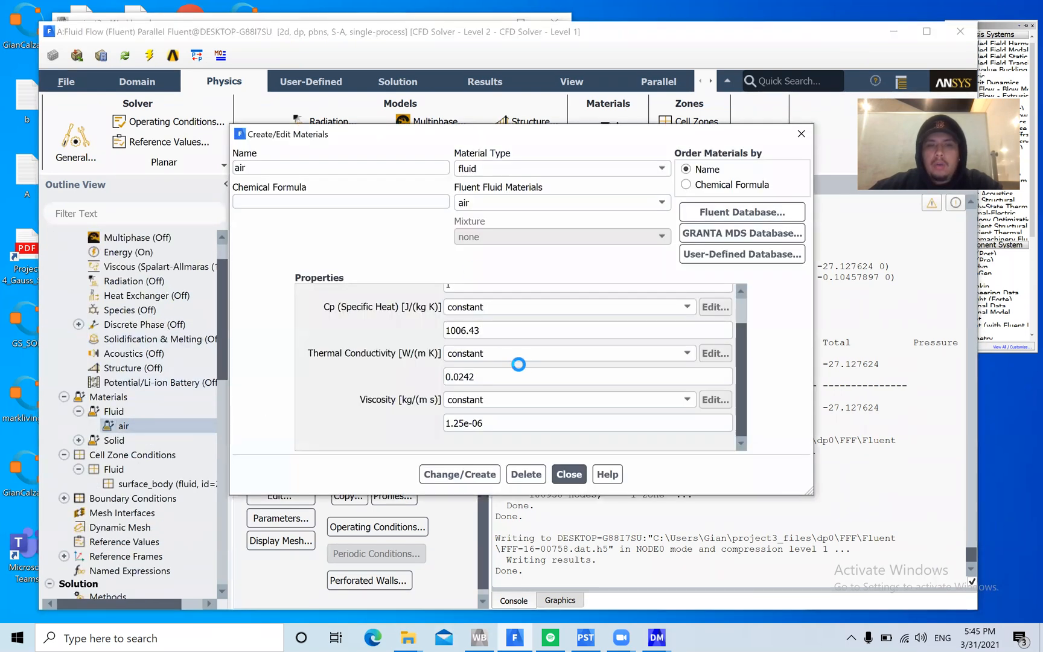
scroll(555, 394, up, 1)
scroll(555, 396, down, 1)
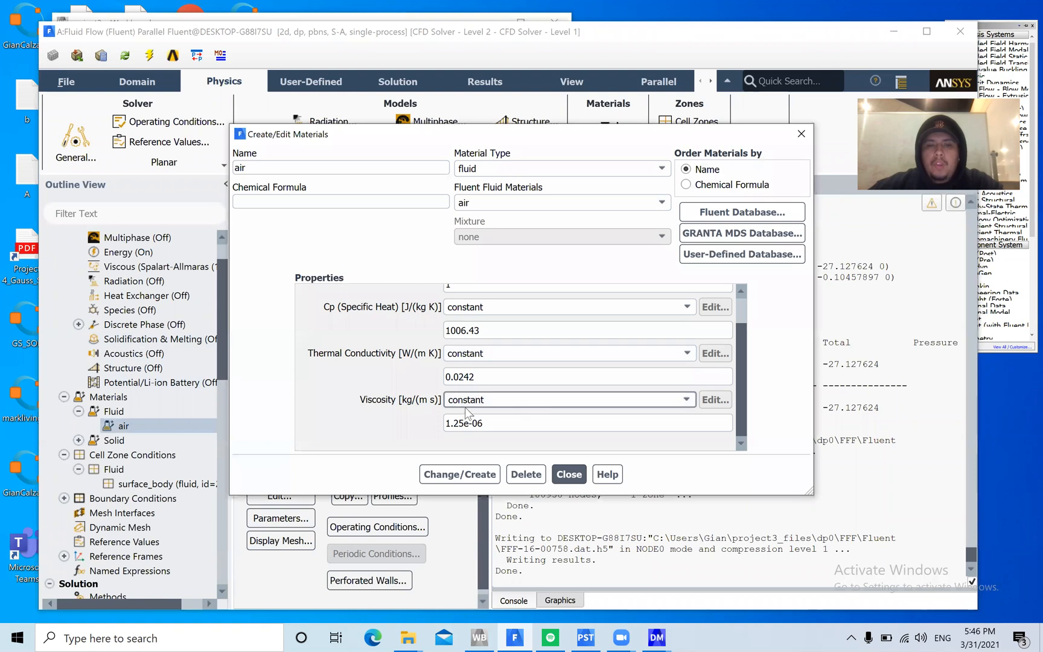
scroll(513, 392, up, 1)
scroll(525, 371, down, 1)
scroll(534, 375, up, 1)
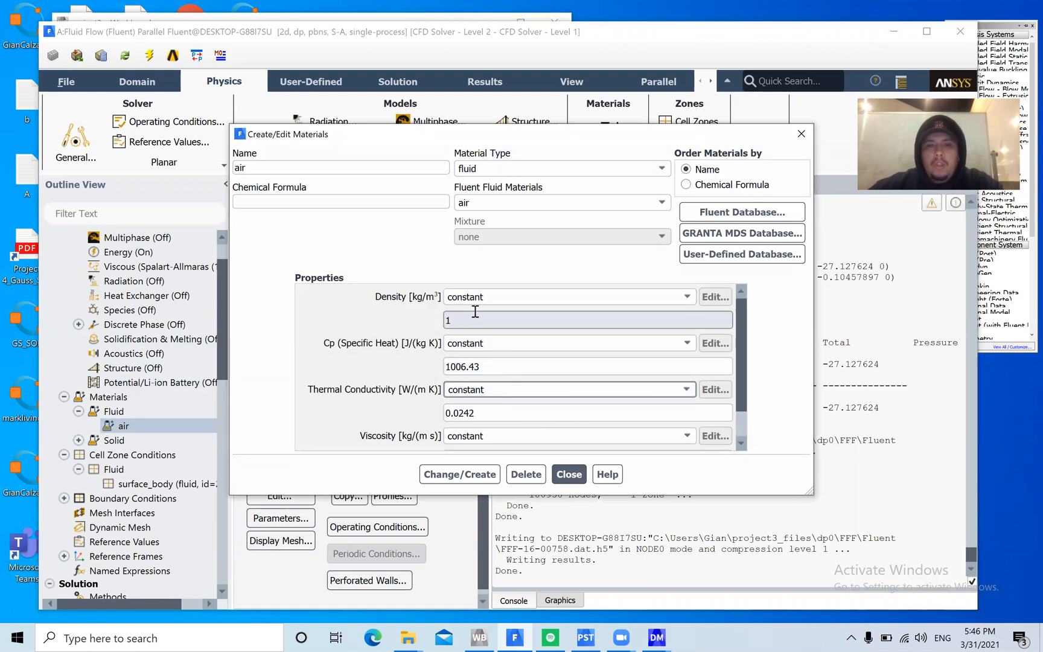
click(462, 475)
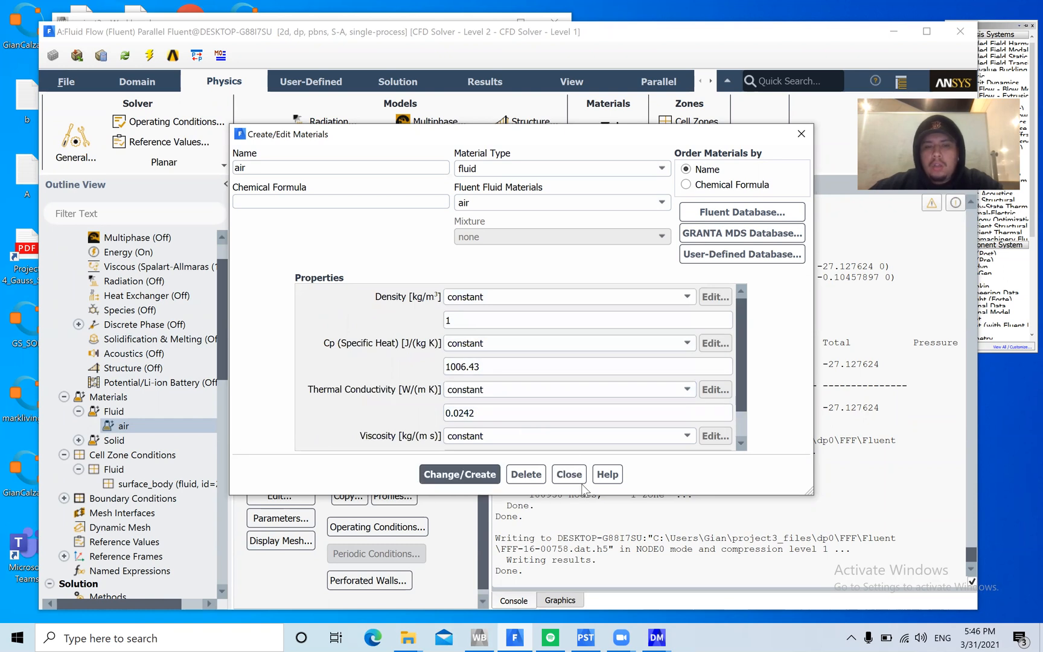
click(568, 474)
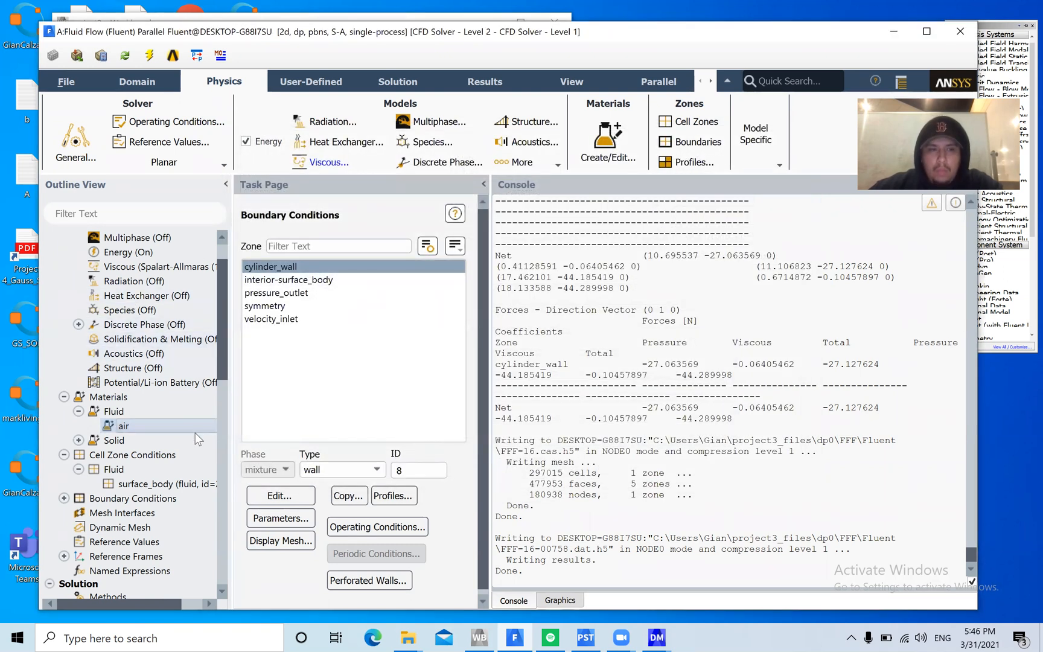
Check the cylinder_wall boundary condition and apply it as a stationary, no-slip wall with standard roughness
scroll(163, 398, down, 1)
double_click(160, 456)
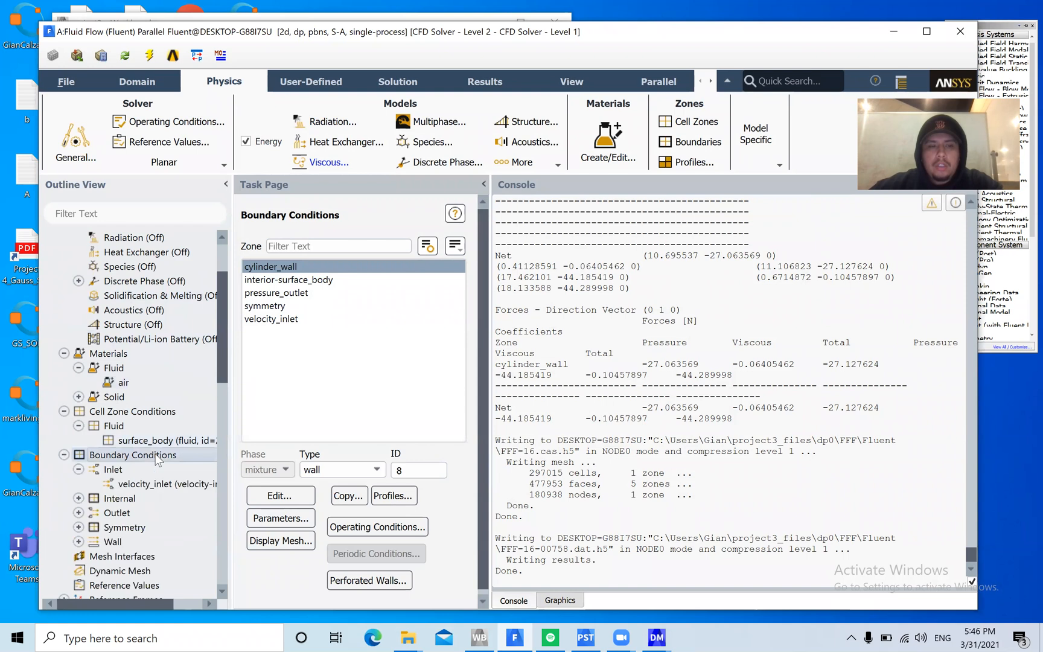
click(280, 496)
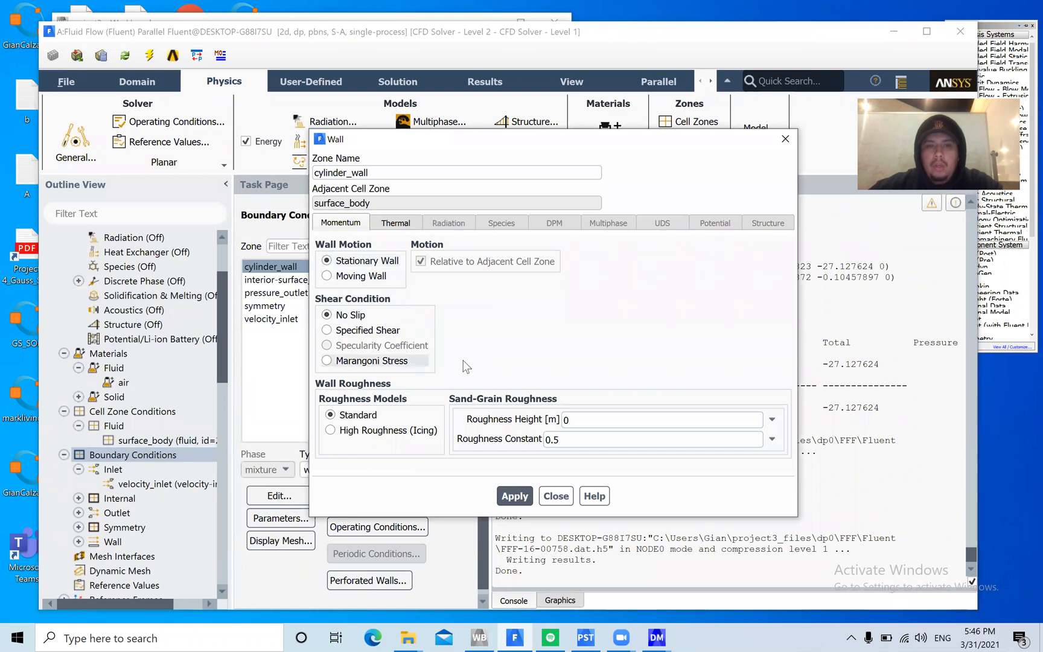
click(515, 495)
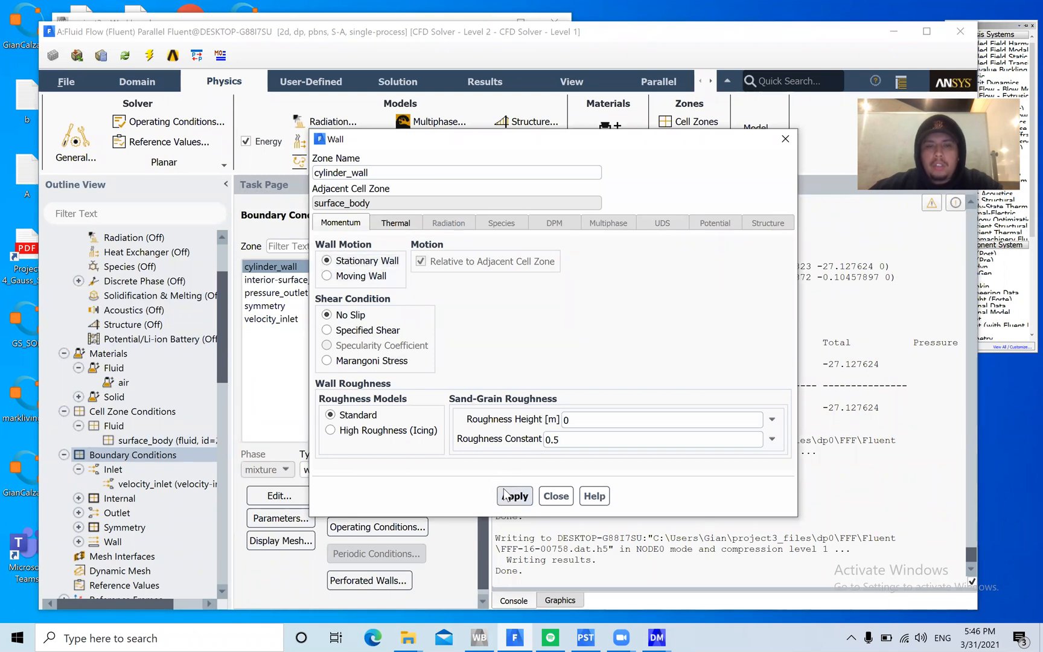
click(556, 495)
Open the additional Hybrid Initialization settings and confirm them with 35 iterations
scroll(151, 395, down, 5)
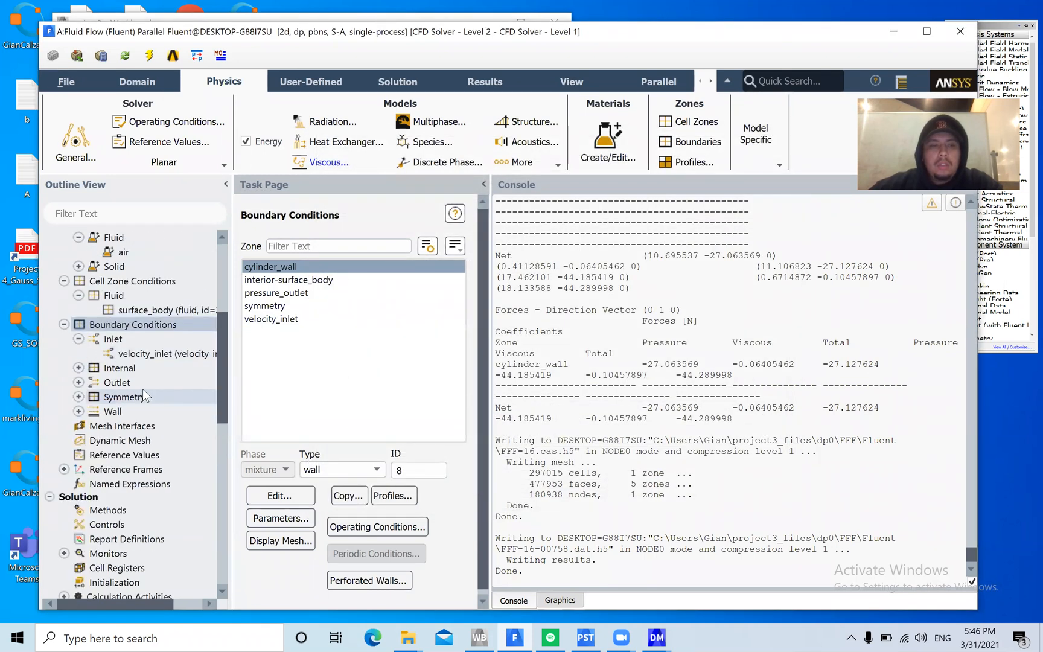
scroll(151, 394, down, 1)
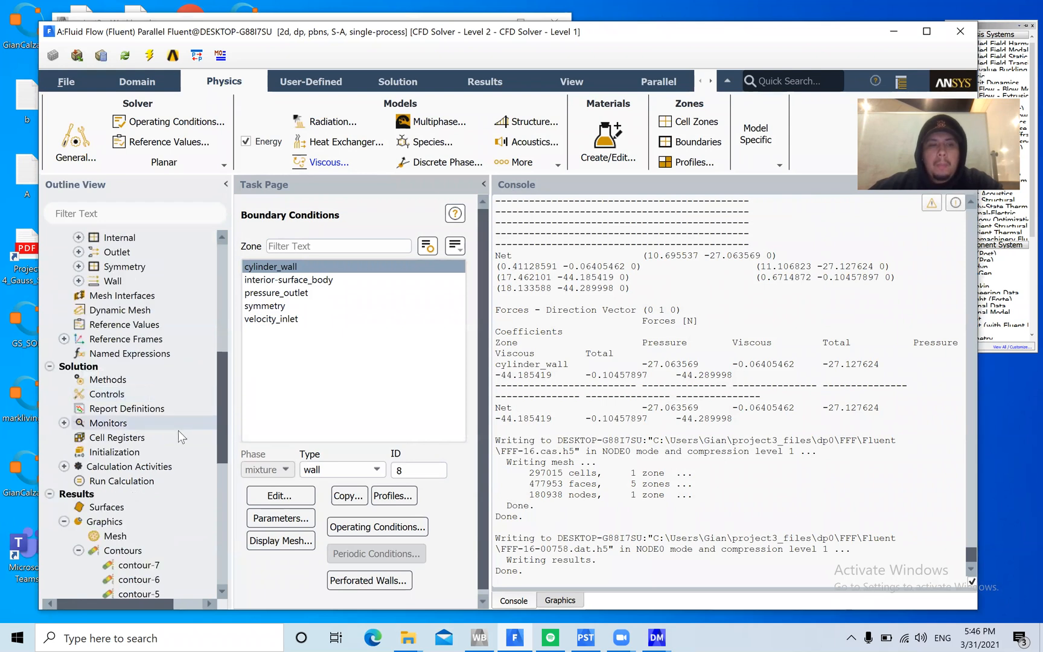
scroll(181, 451, down, 2)
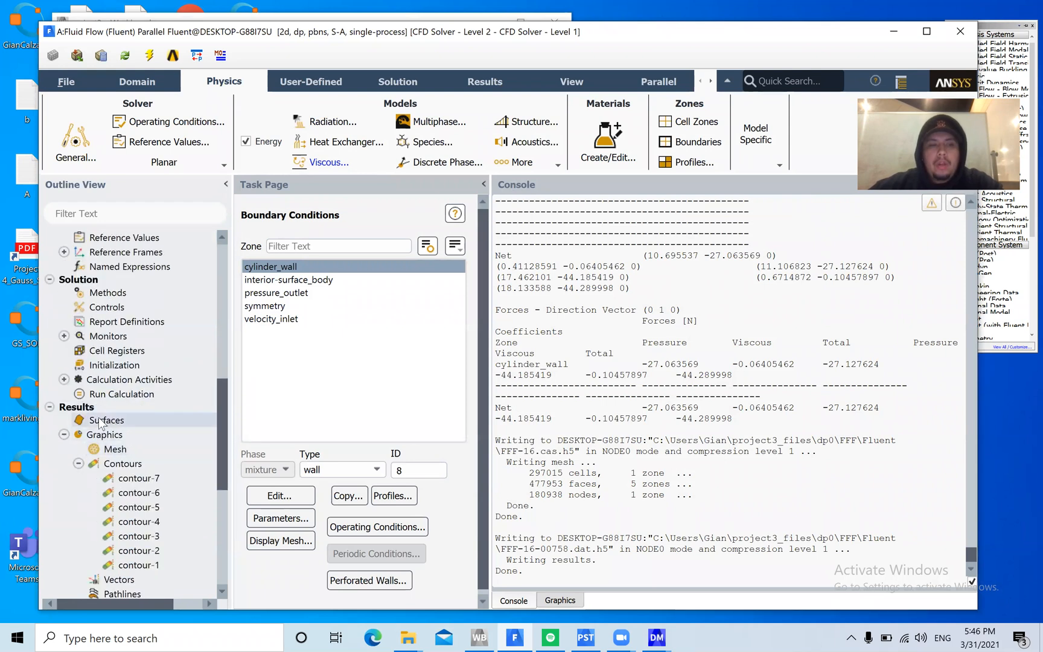
click(112, 368)
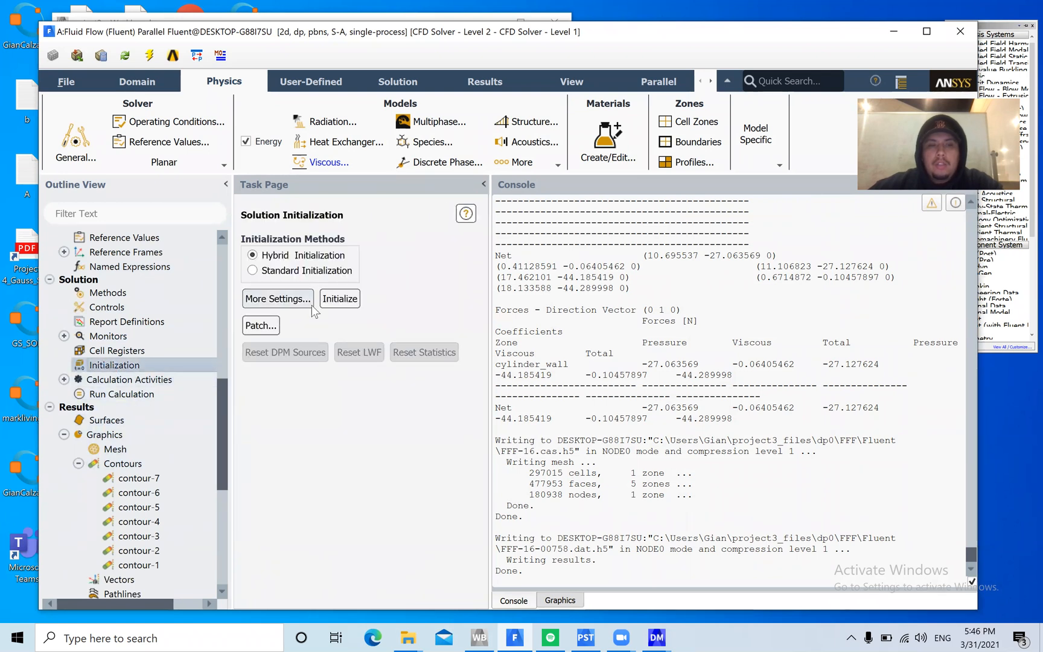
click(291, 298)
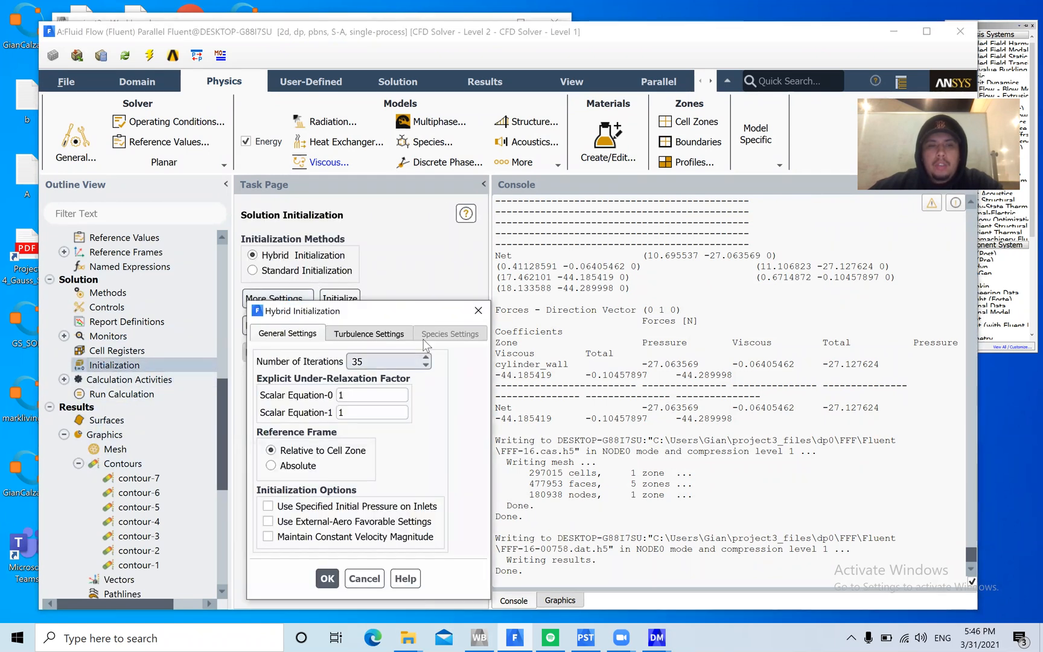
drag(403, 306, 412, 213)
click(374, 485)
Show the Run Calculation settings and initialize the solution with the hybrid method
click(132, 395)
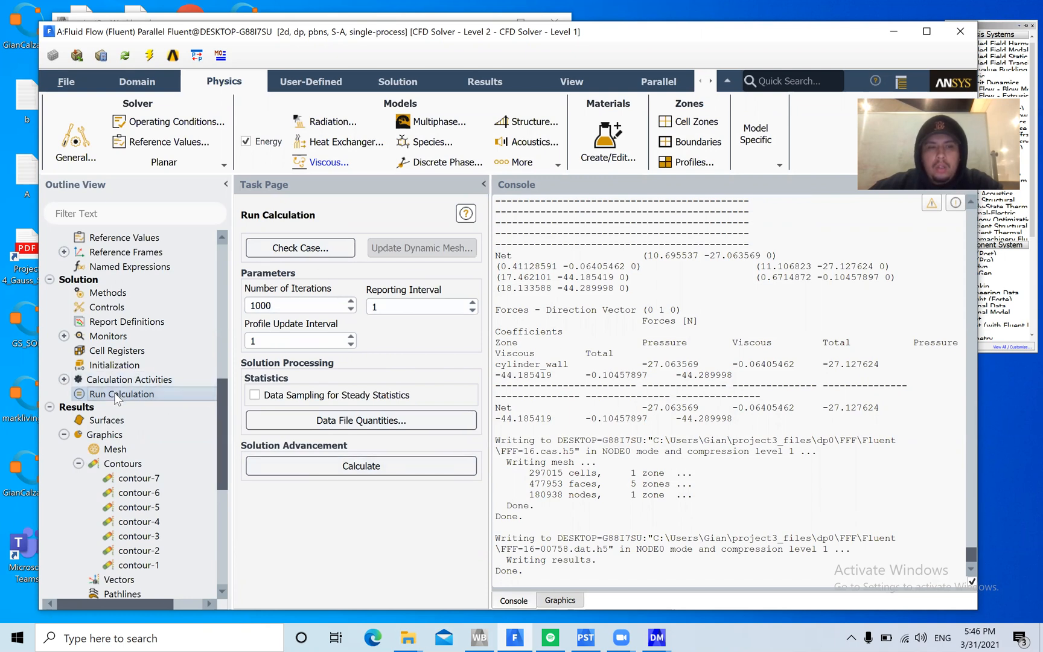
right_click(150, 402)
click(204, 422)
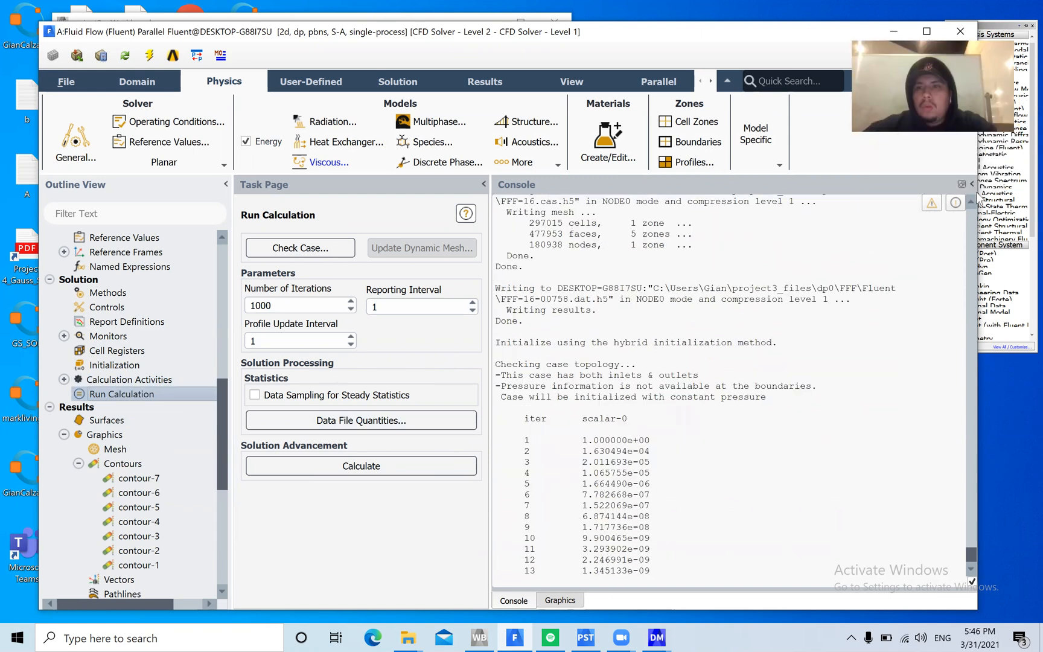
Dock the console above the outline and run the 1000-iteration calculation, agreeing to update the input data from the upstream mesh
drag(540, 182, 96, 187)
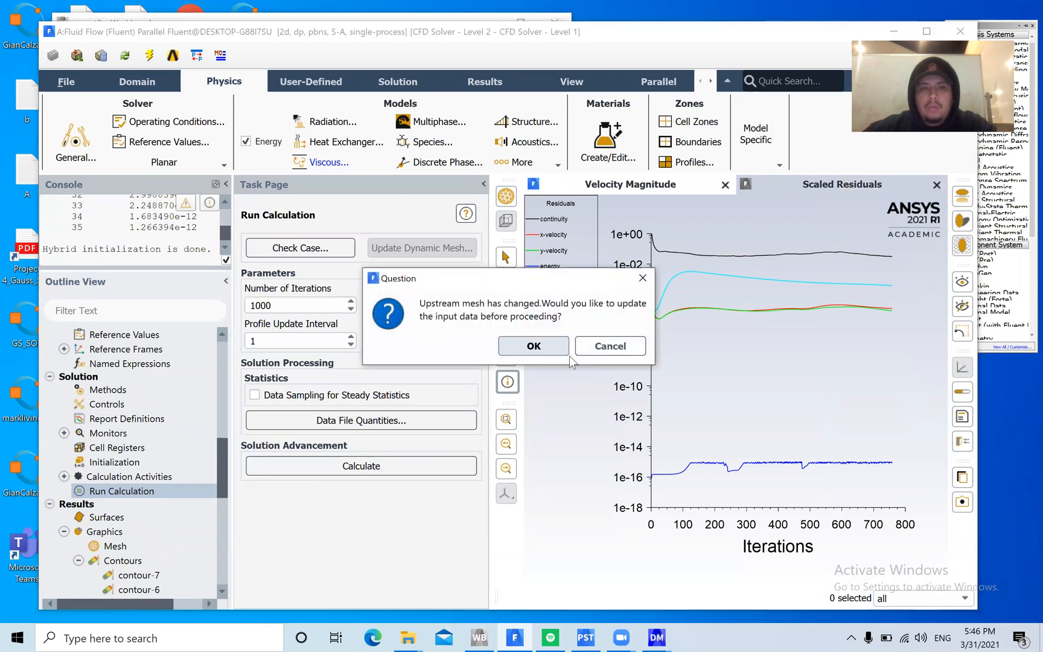
click(532, 348)
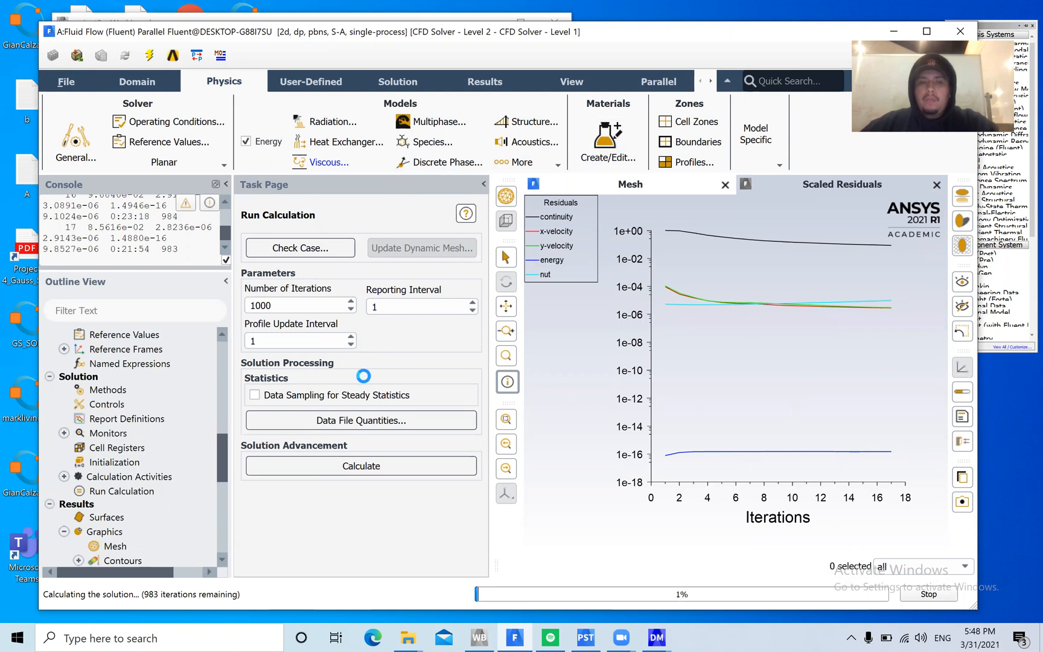
Look through the Solution, Graphics, Plots and Reports entries of the outline while the calculation iterates
scroll(163, 402, up, 3)
scroll(205, 475, up, 3)
scroll(181, 489, up, 5)
scroll(163, 501, down, 15)
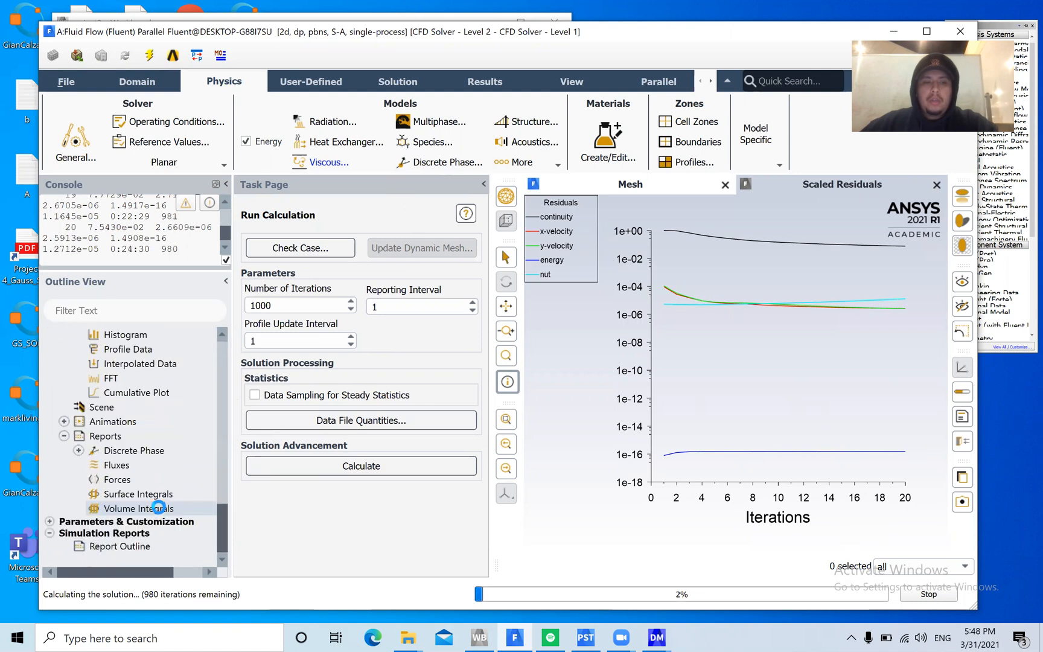
scroll(158, 507, up, 5)
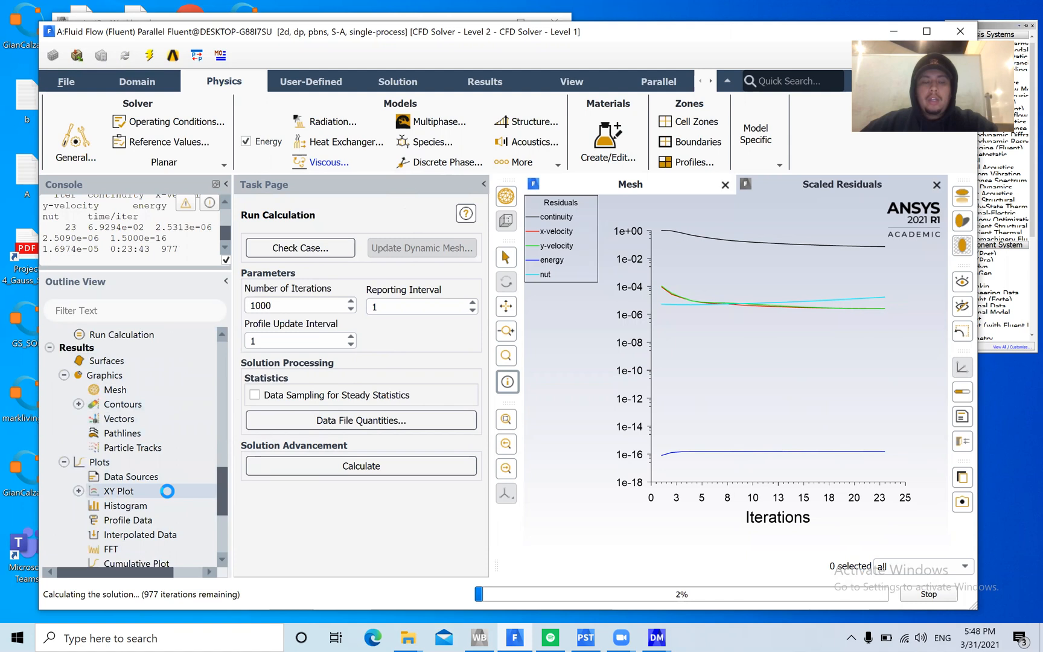
scroll(167, 492, down, 4)
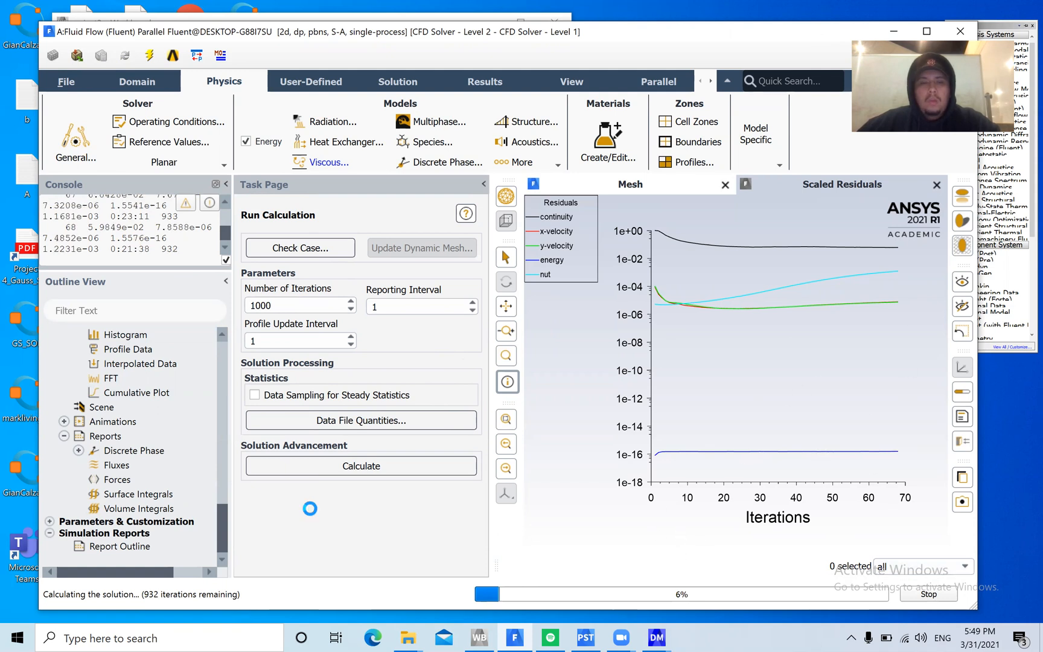
scroll(161, 443, up, 7)
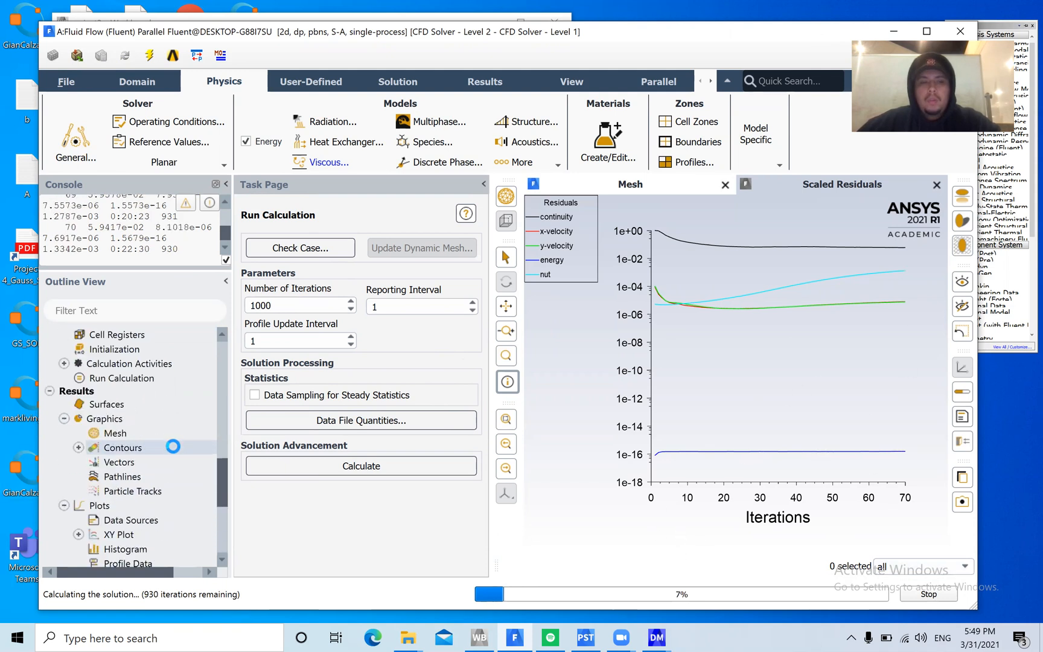
scroll(181, 447, down, 3)
scroll(183, 432, up, 3)
scroll(183, 433, up, 4)
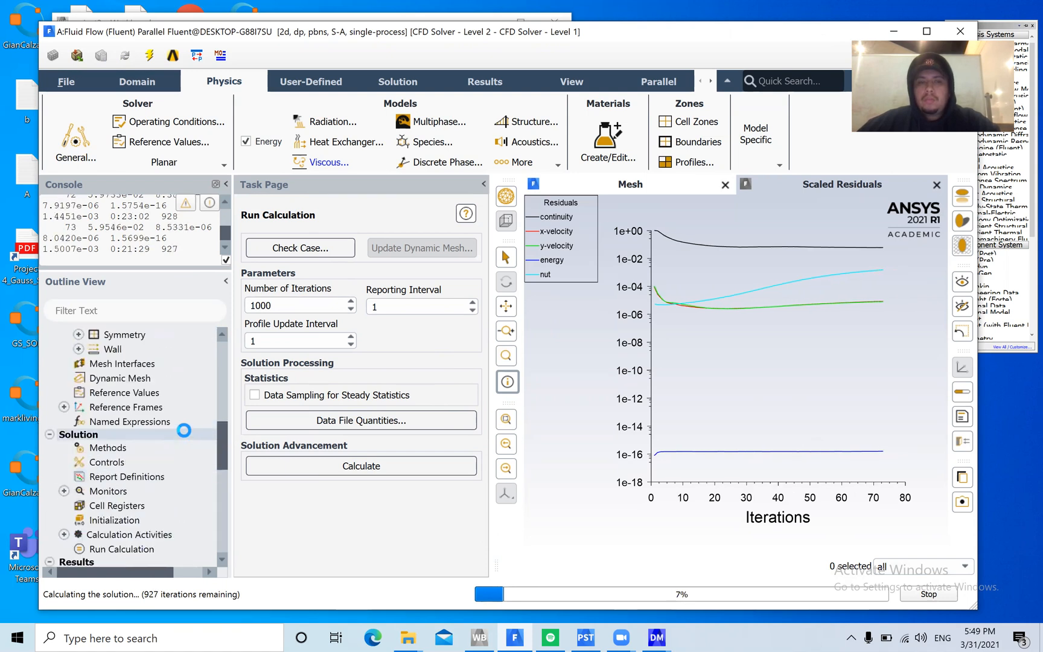
scroll(183, 431, down, 10)
scroll(184, 430, down, 3)
scroll(182, 428, up, 3)
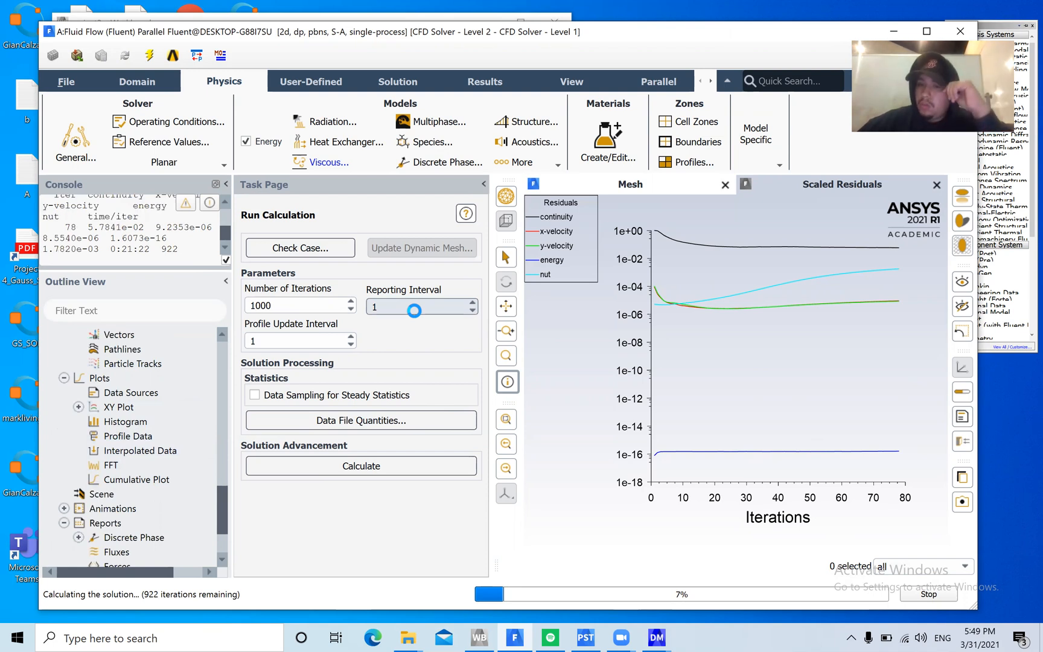
Stop the running calculation early and acknowledge the completion notice
click(922, 597)
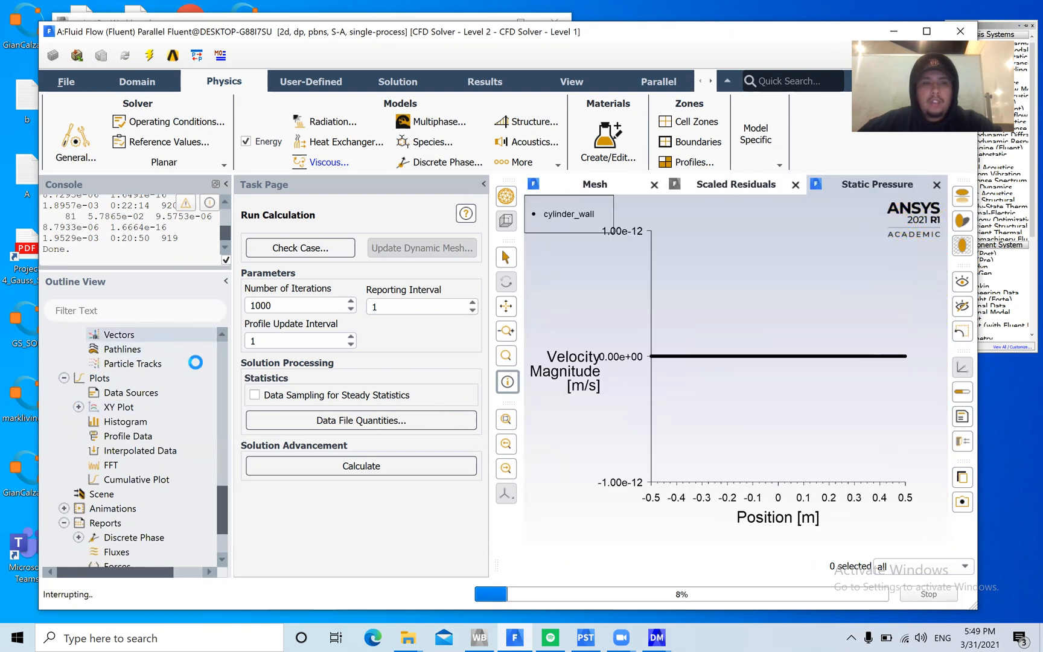
scroll(195, 363, down, 3)
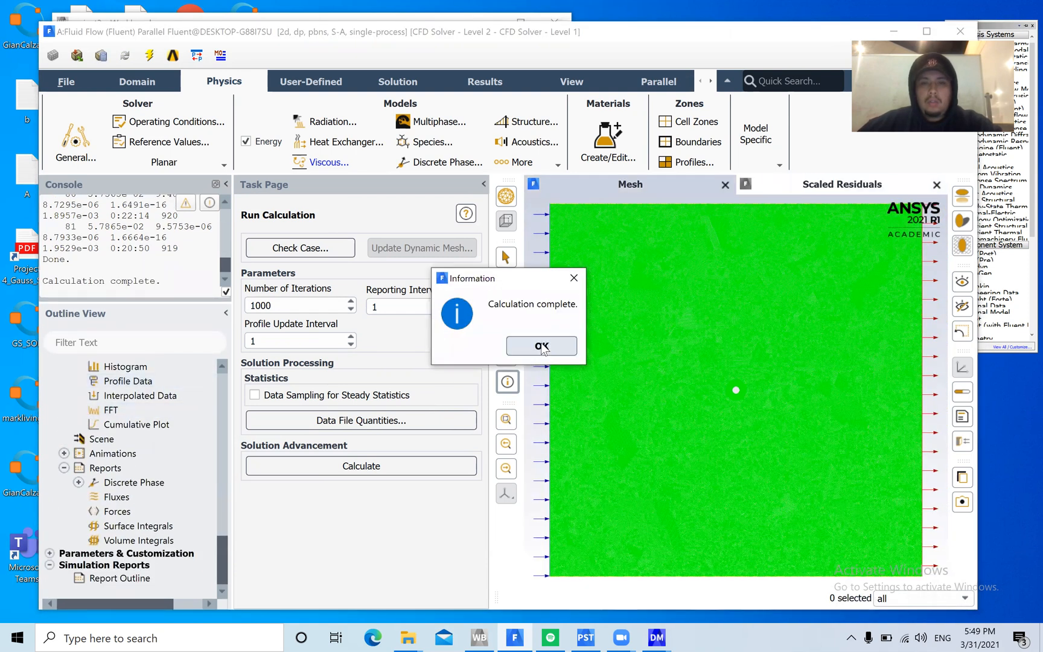
click(541, 346)
Start a new velocity magnitude contour with contour lines enabled and both global range and auto range disabled
scroll(166, 439, up, 5)
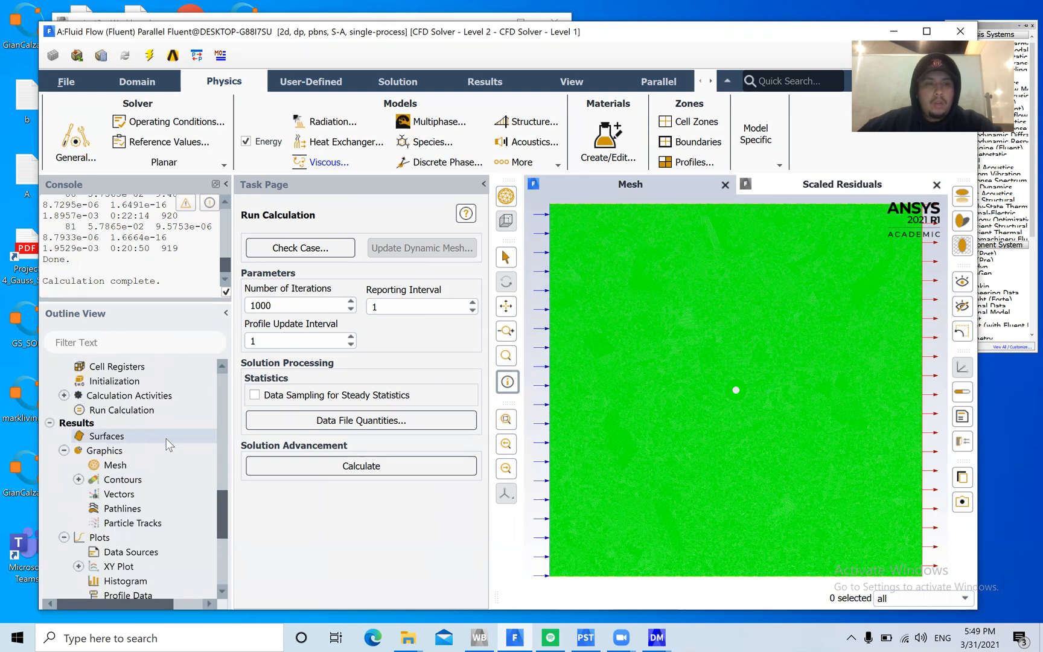
double_click(149, 480)
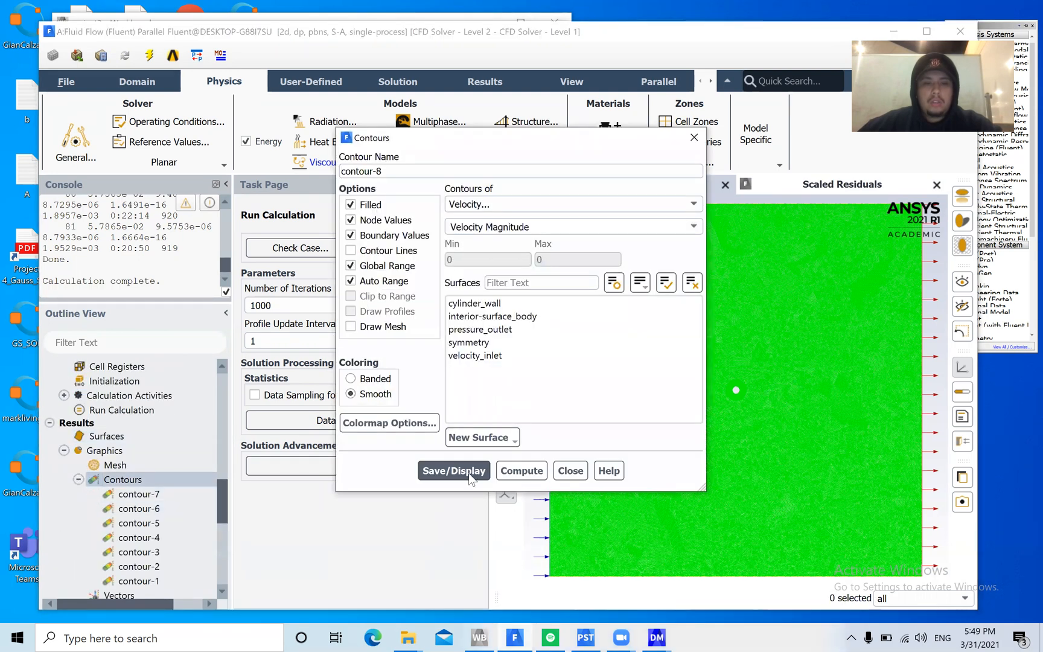
click(352, 251)
click(362, 265)
click(362, 280)
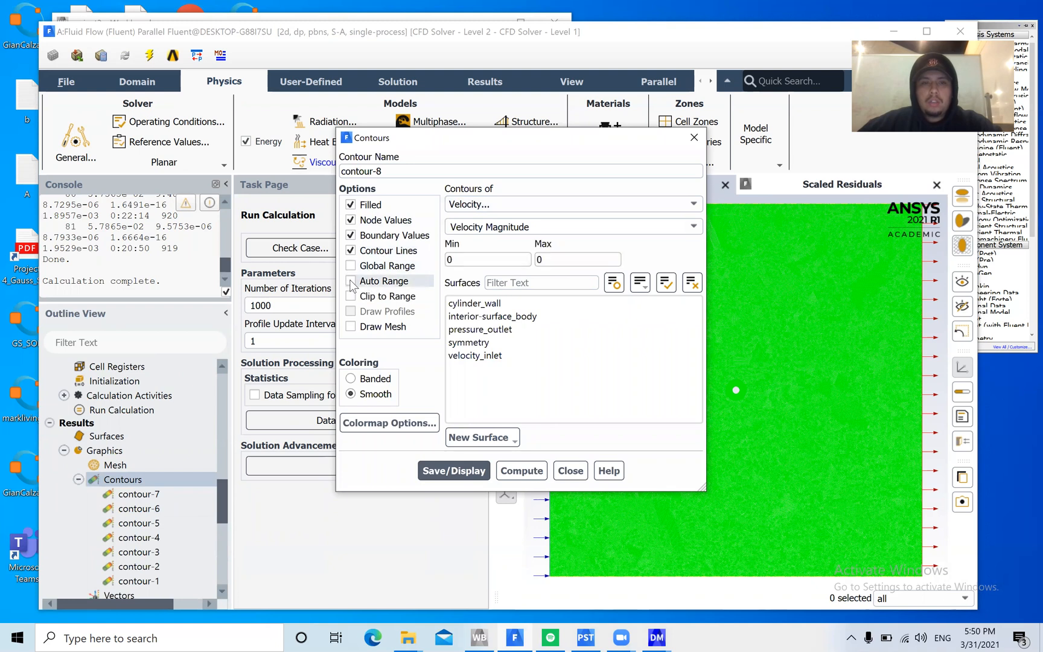
click(687, 205)
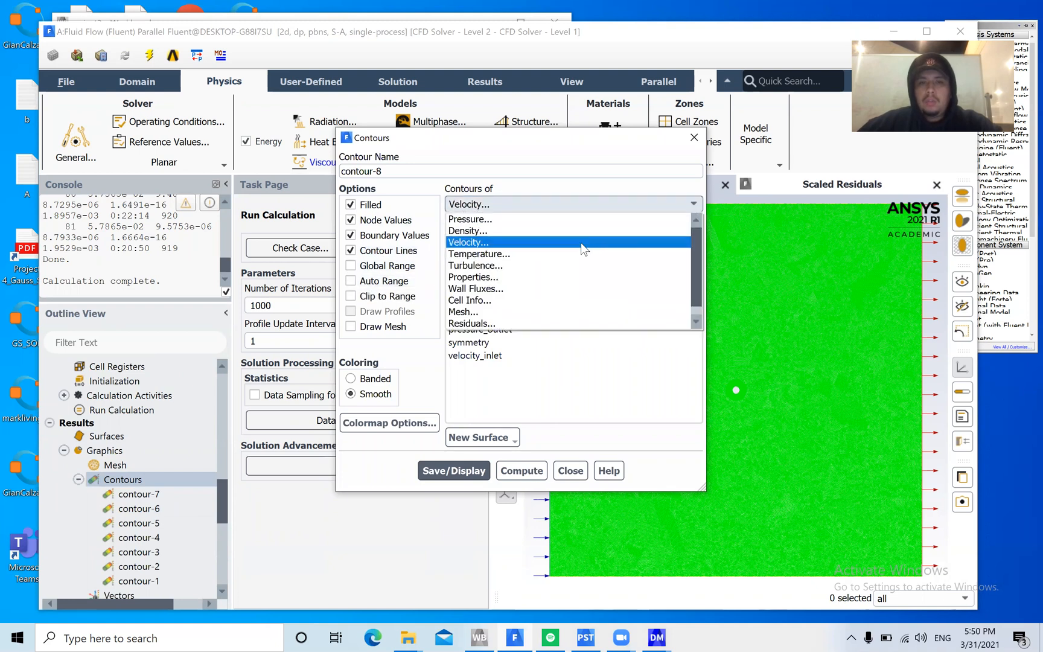
click(582, 243)
Select all five surfaces for the contour, compute its value range, and save and display it
drag(489, 357, 477, 303)
click(577, 355)
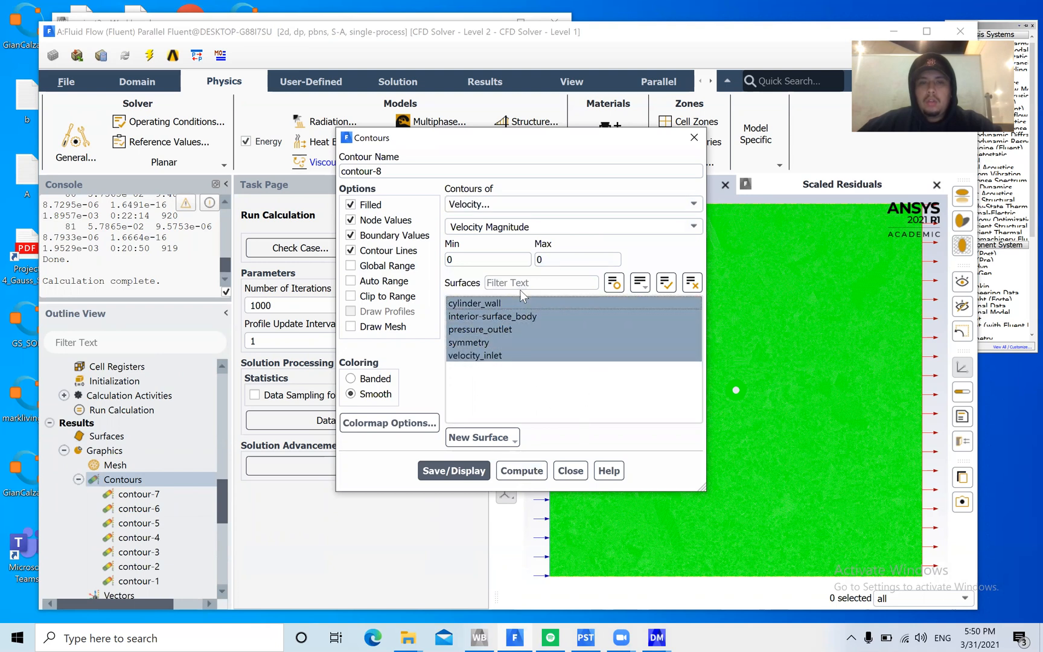
click(523, 470)
click(454, 470)
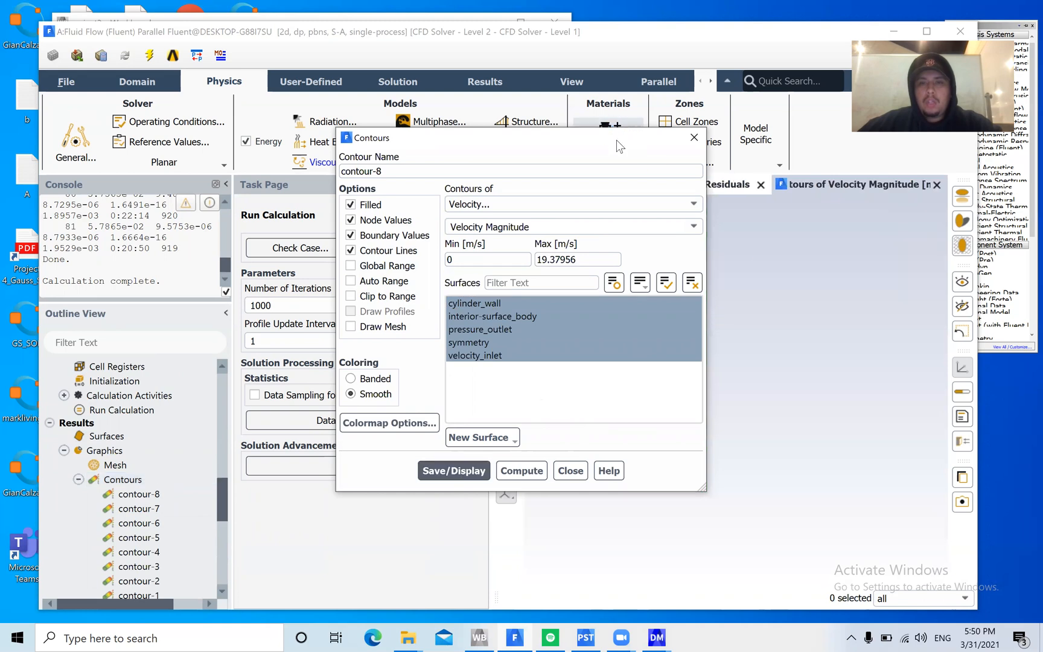
Move the Contours dialog off the graphics view and inspect the velocity magnitude contour around the cylinder
drag(619, 145, 408, 162)
scroll(756, 408, down, 3)
scroll(767, 407, up, 5)
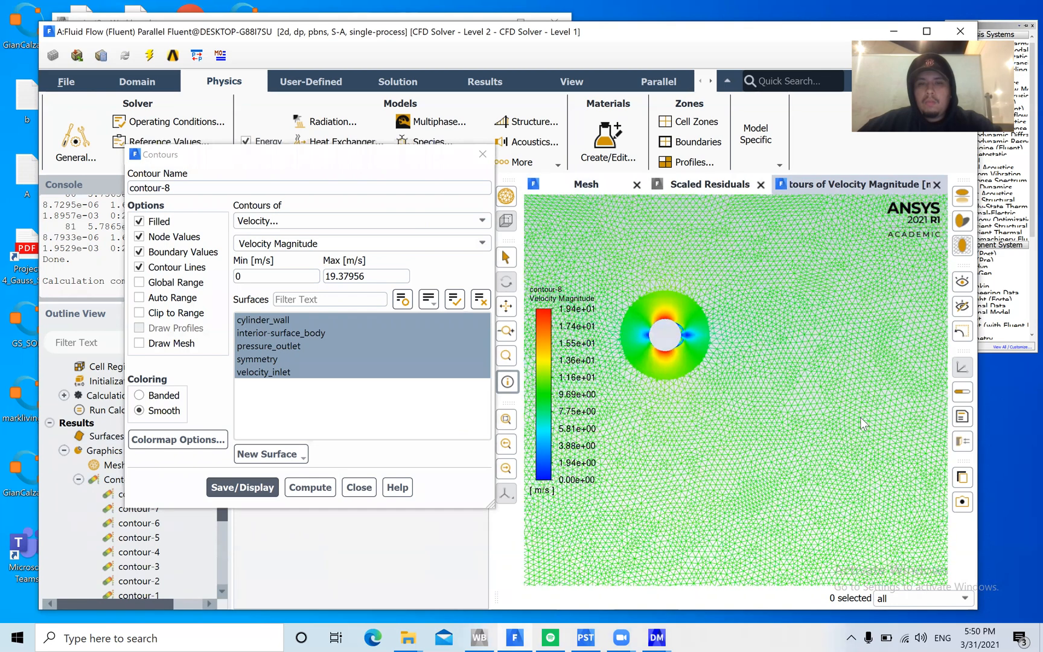
Switch the contour to static pressure, recompute its value range, save and display it, and close the contour settings
scroll(704, 359, up, 4)
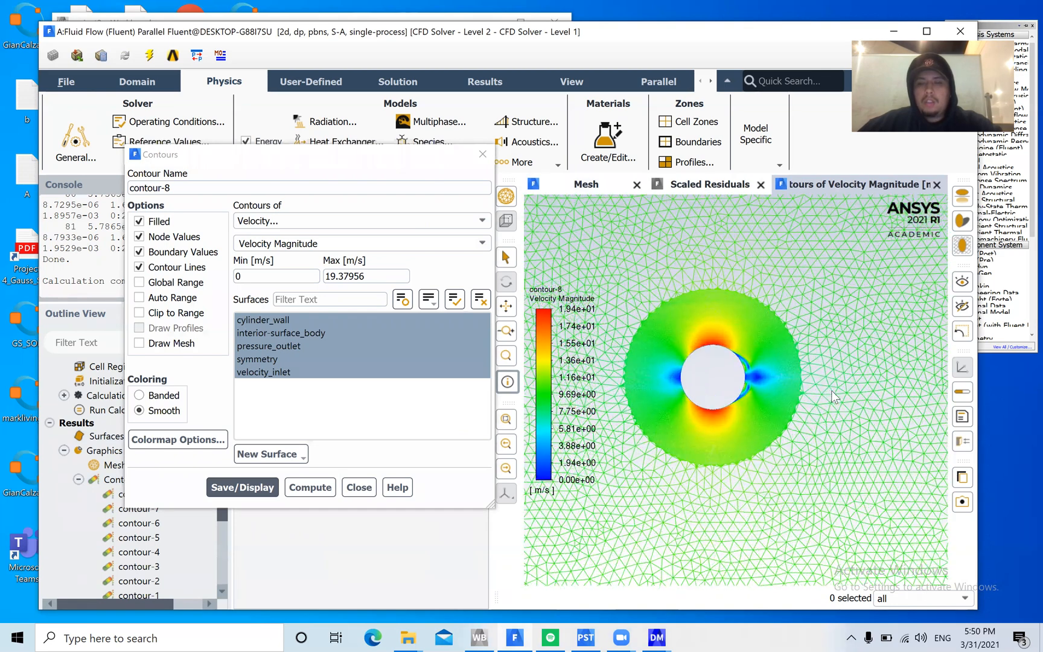
drag(842, 388, 934, 407)
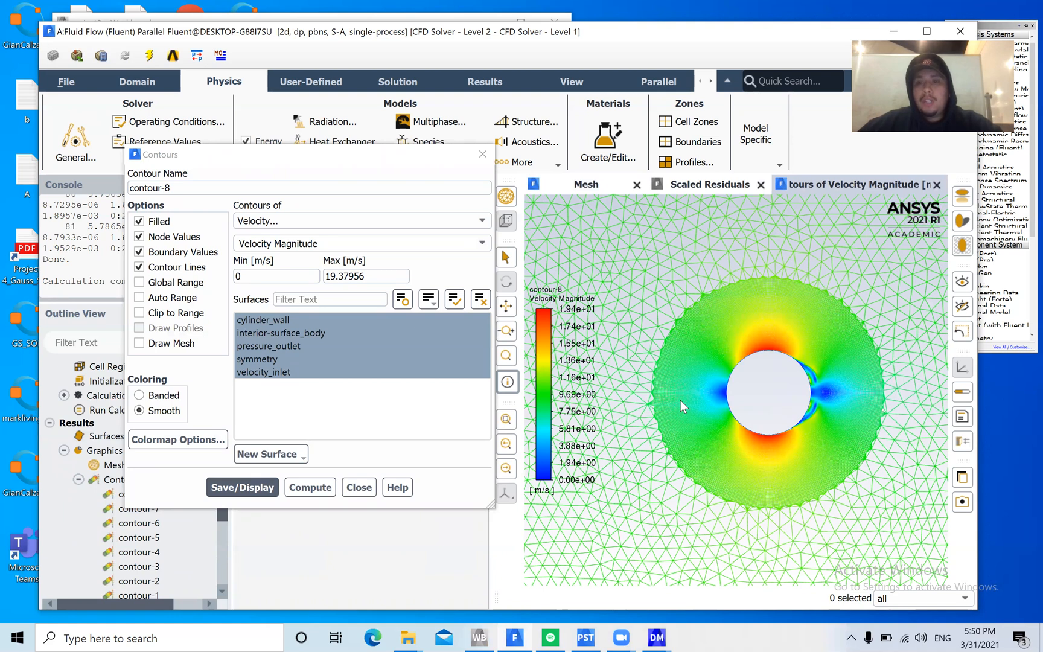
click(273, 332)
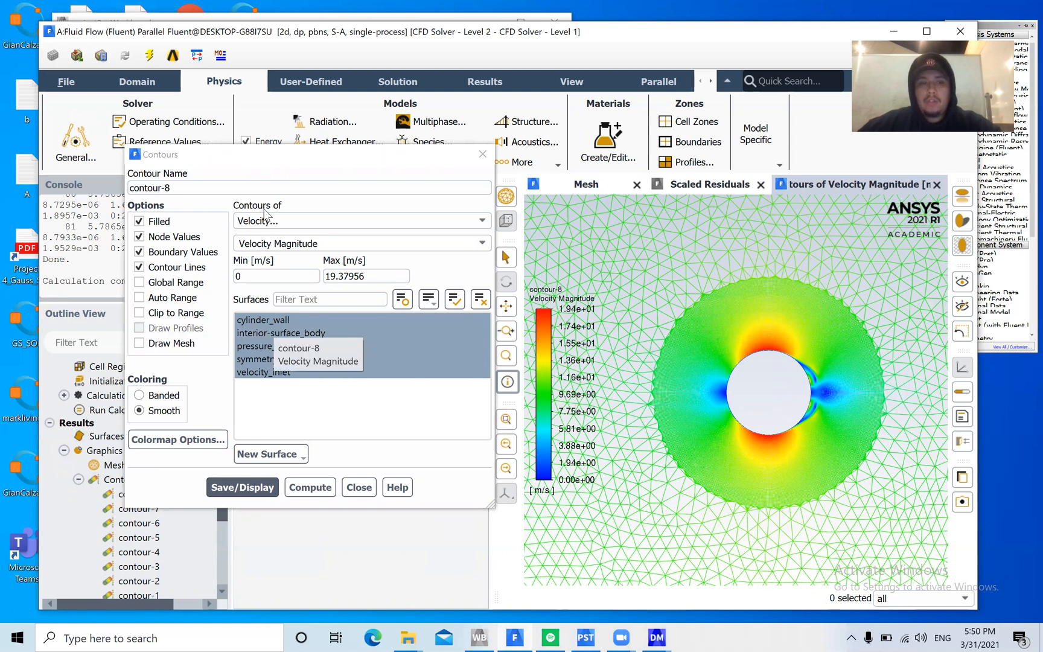
click(482, 220)
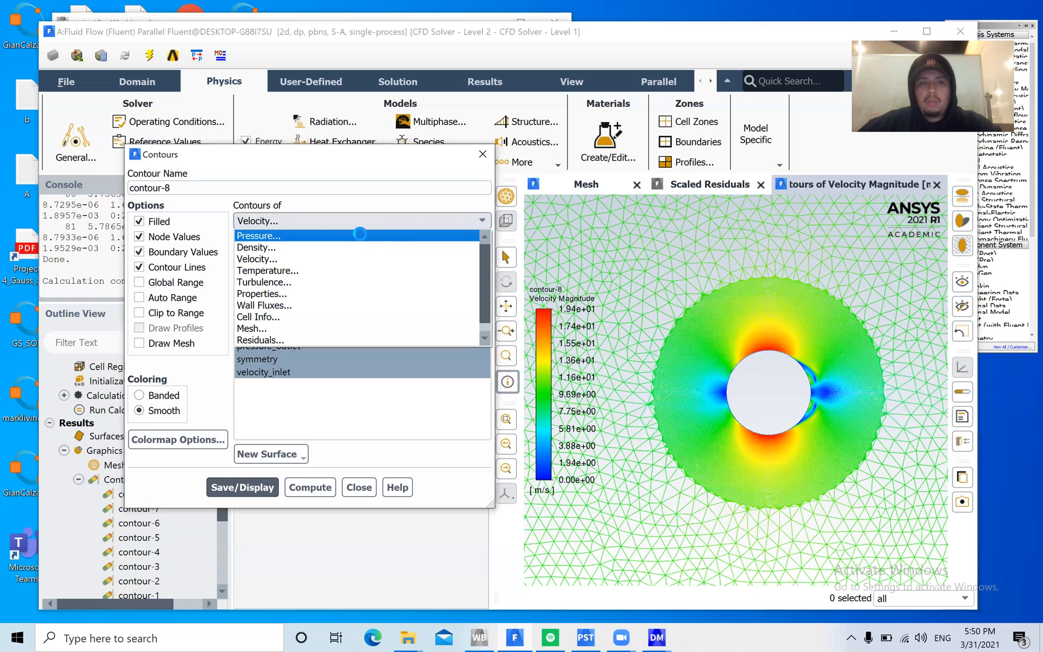
click(360, 235)
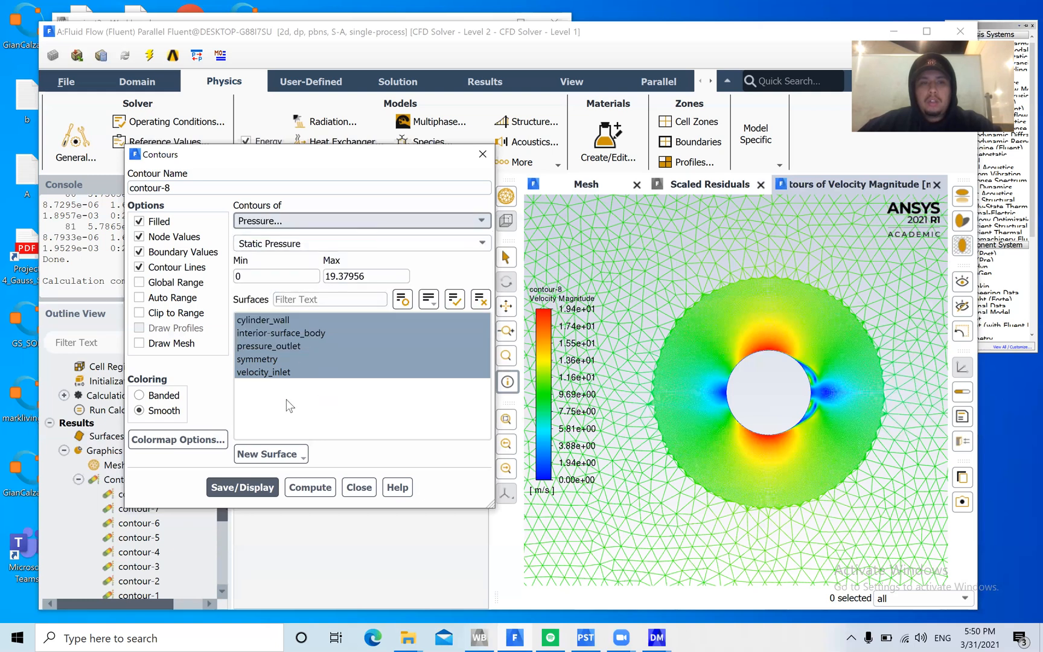
click(307, 486)
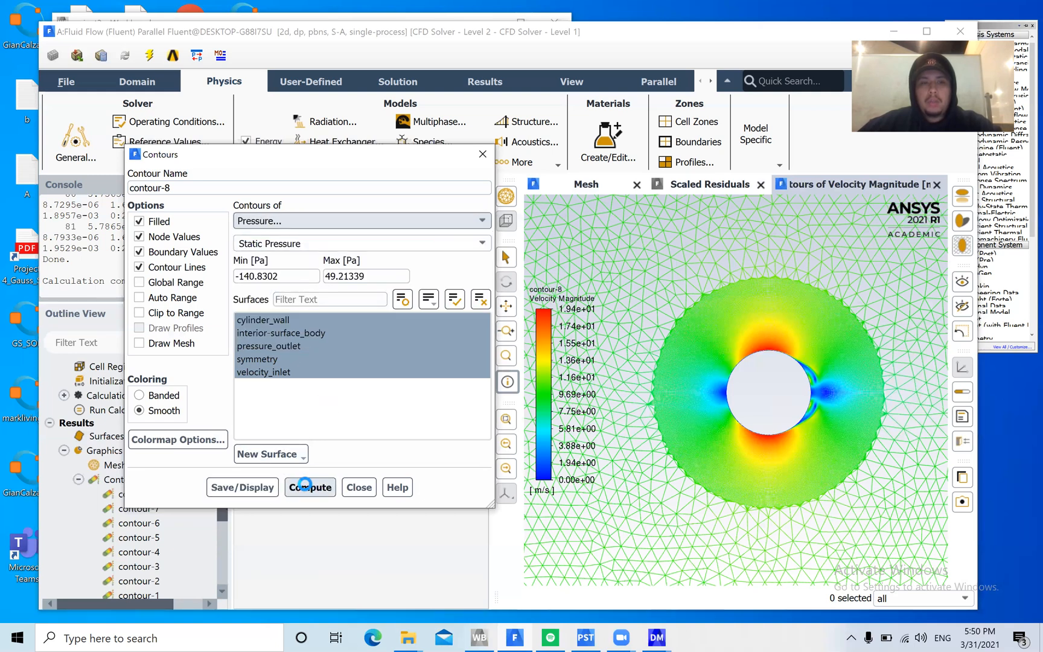
click(250, 488)
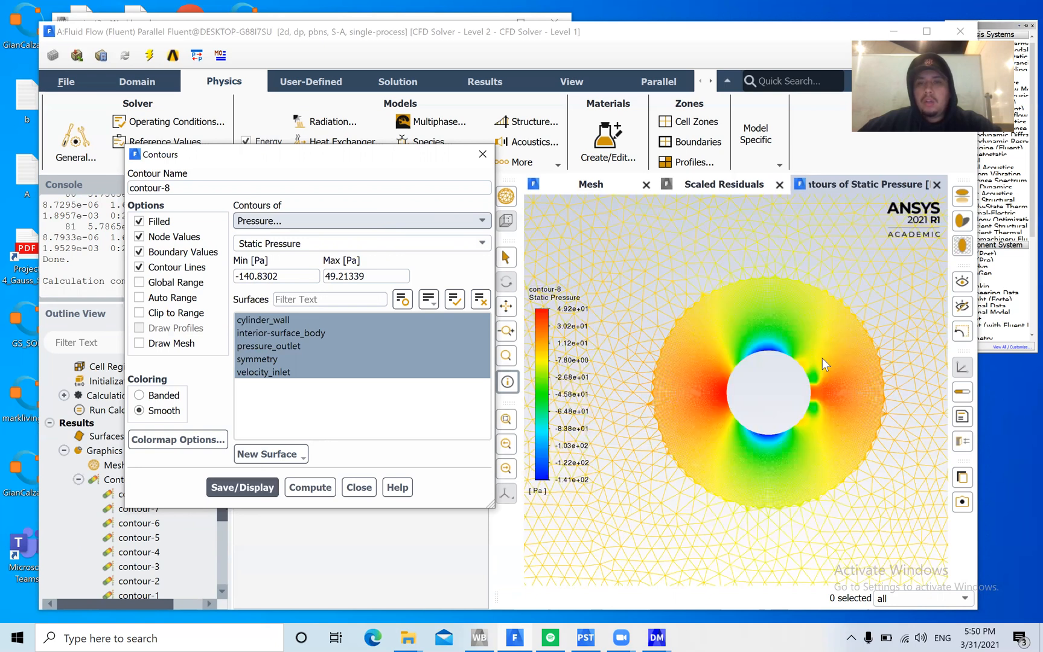
scroll(829, 364, up, 3)
scroll(809, 361, down, 2)
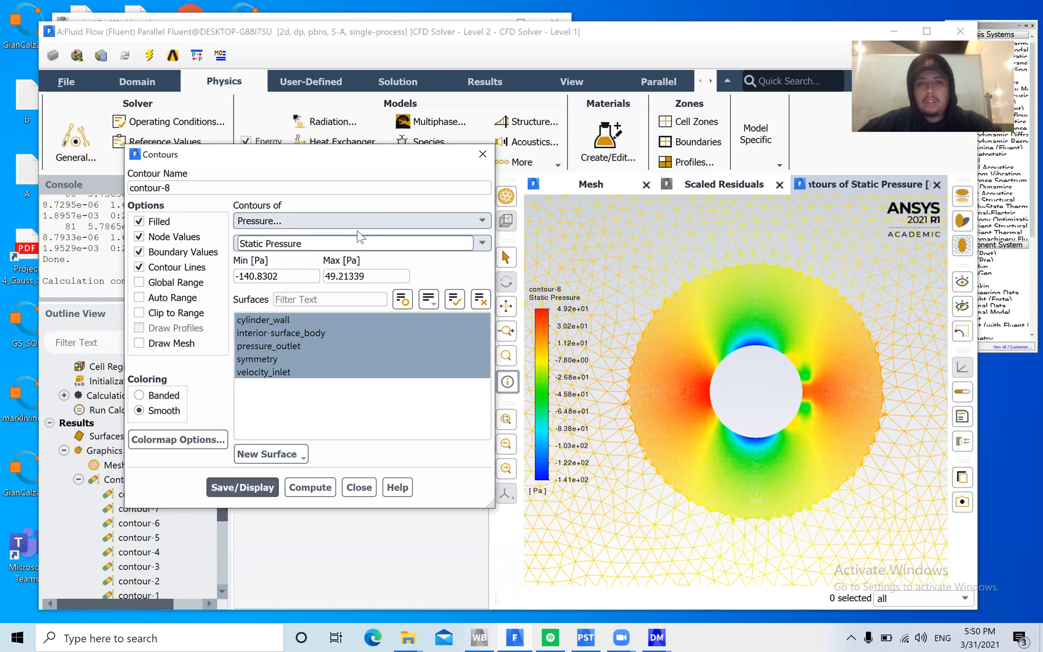
click(361, 487)
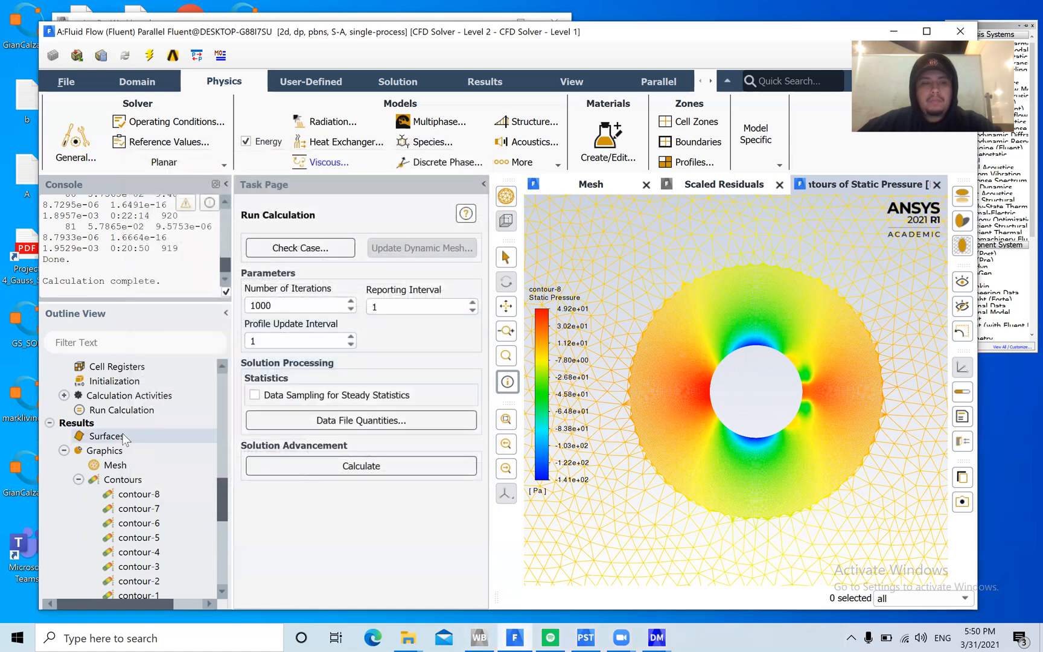
Create an XY plot of pressure coefficient along the X direction on cylinder_wall, with its dialog moved clear of the graph
scroll(180, 489, down, 4)
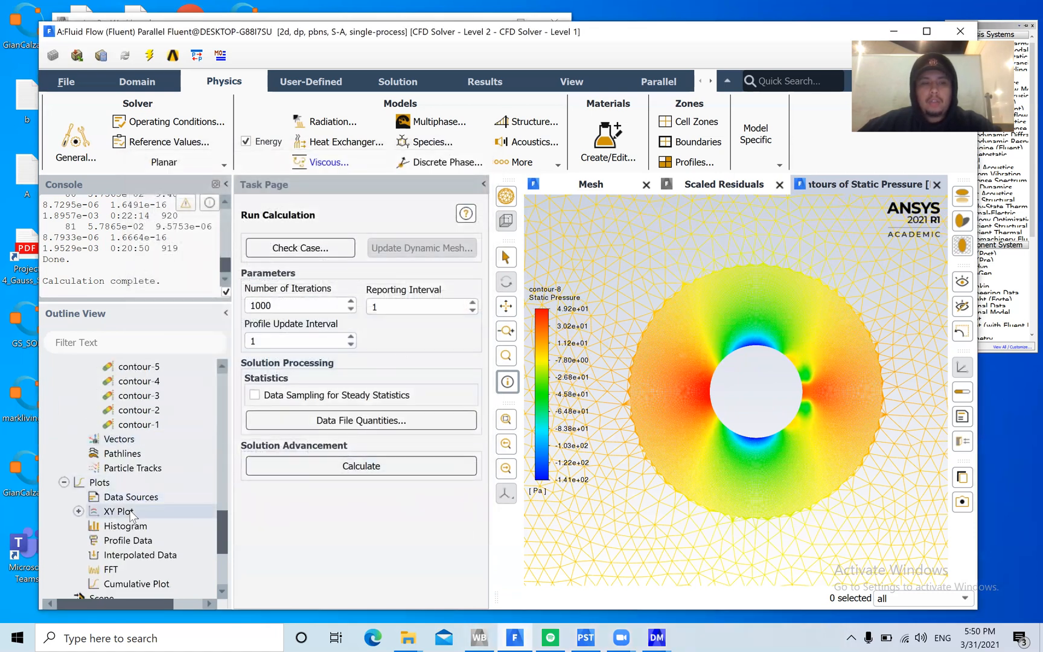
double_click(118, 512)
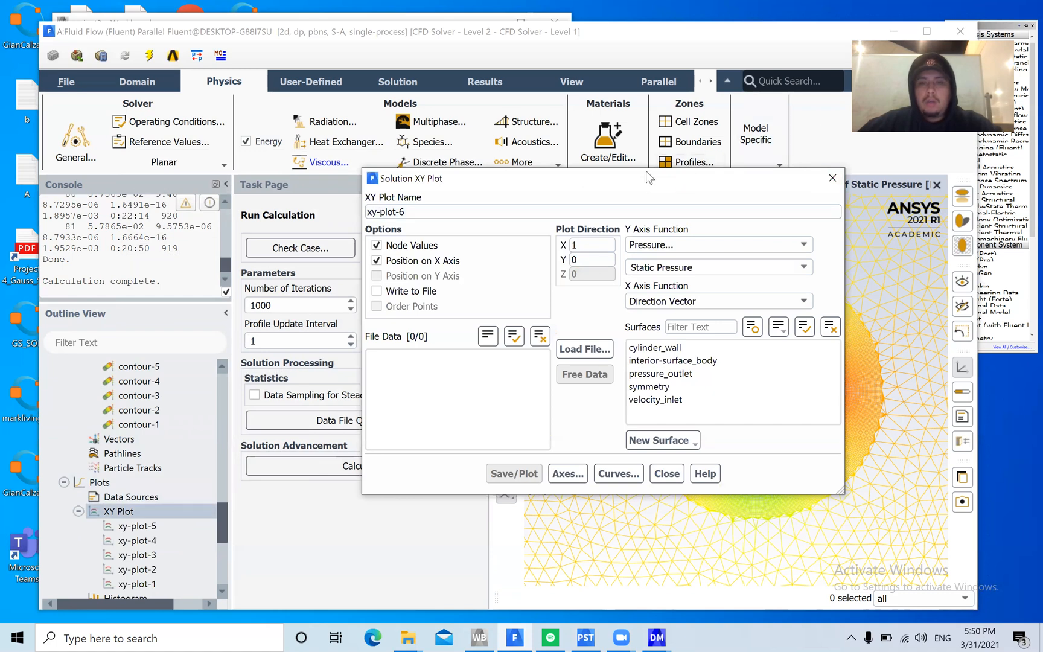
drag(639, 182, 386, 158)
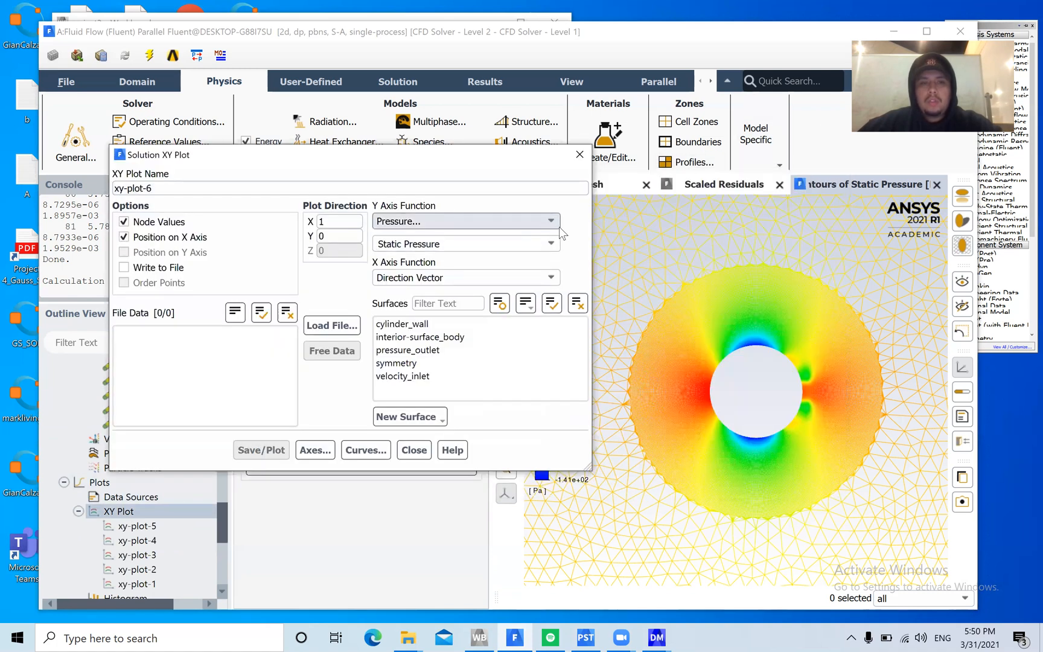
click(551, 243)
click(512, 271)
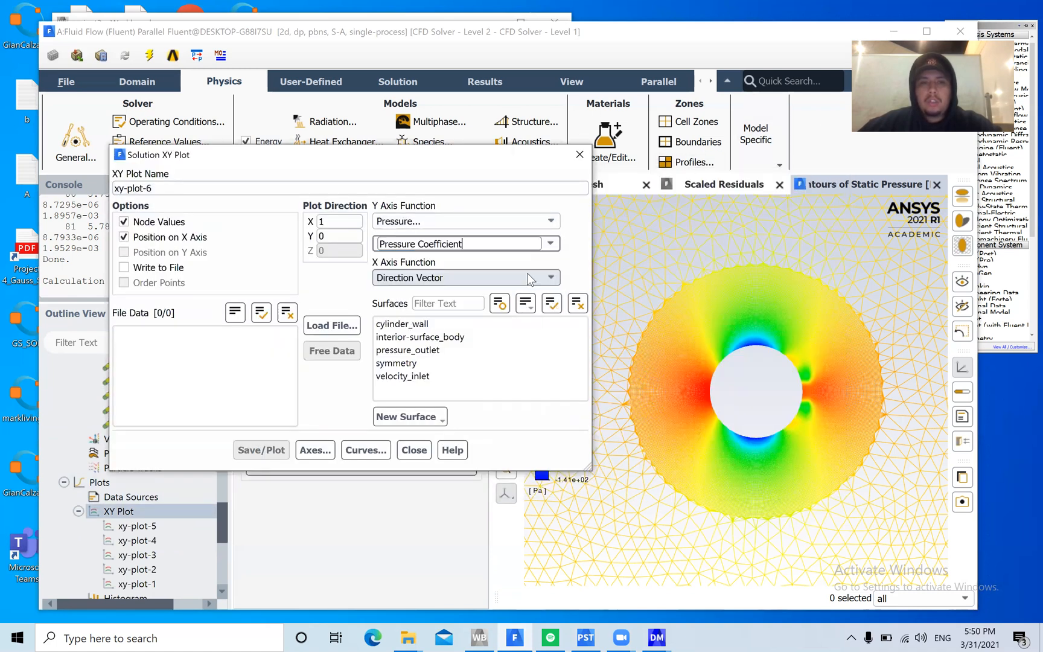
click(401, 324)
click(271, 450)
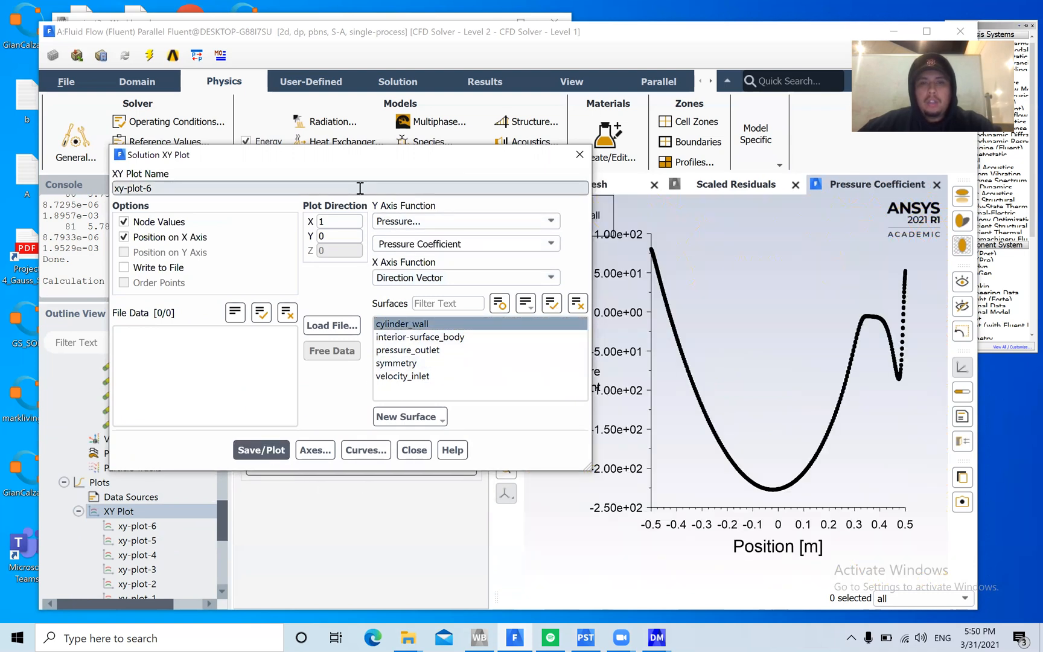
drag(375, 157, 306, 161)
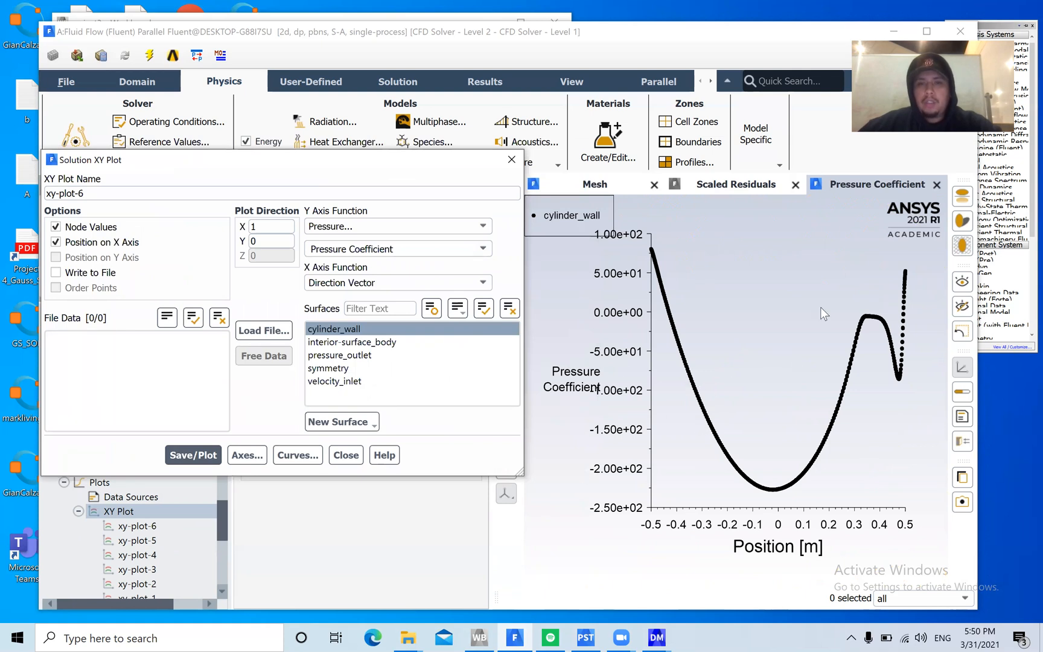
Change the XY plot's Y axis function to velocity magnitude on cylinder_wall and plot it
drag(339, 160, 382, 152)
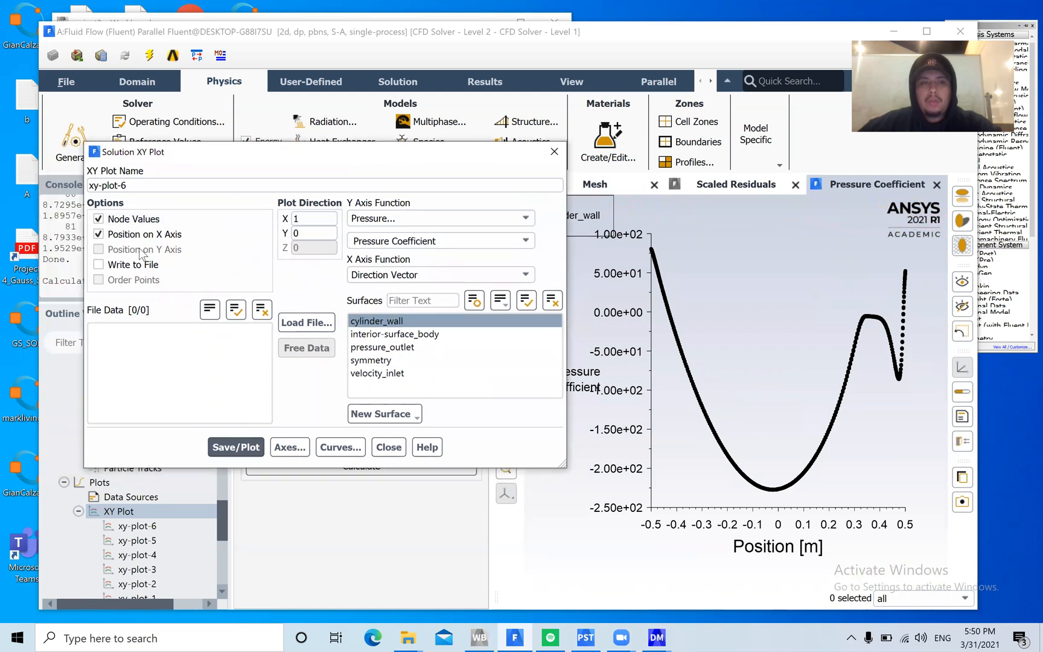
click(525, 218)
click(466, 256)
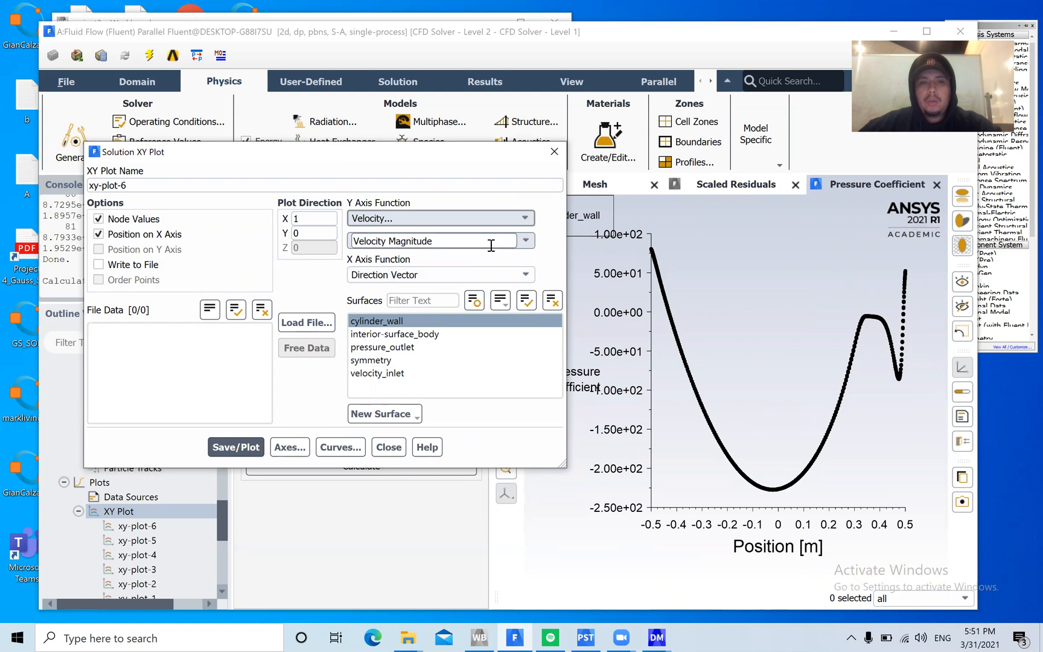
click(228, 446)
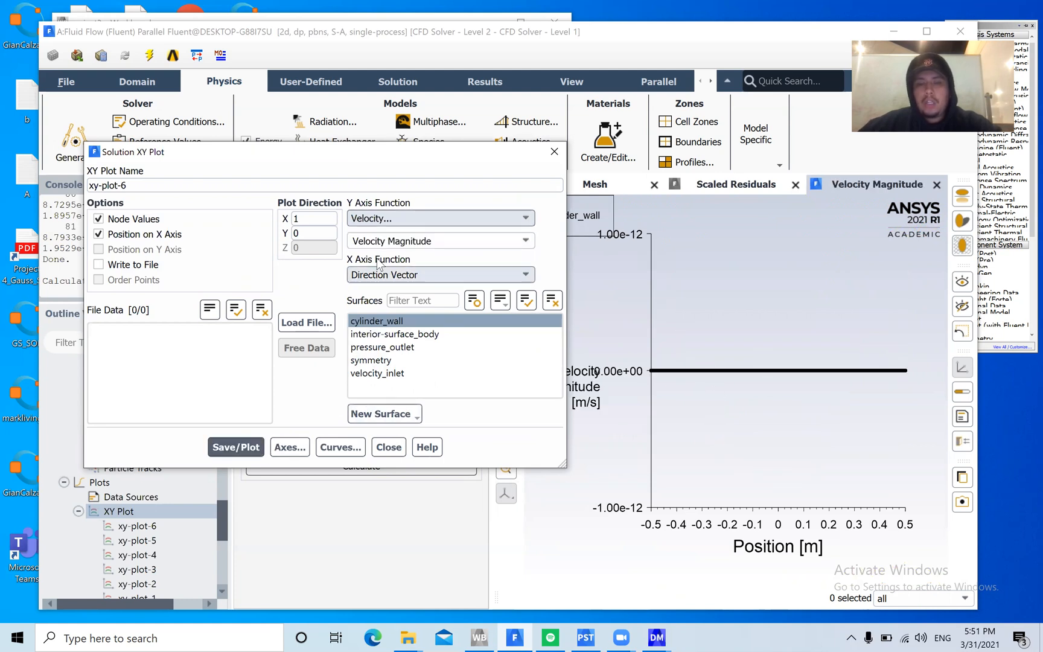
Set the plot direction to X 0 and Y 1, replot the velocity magnitude, and close the XY plot settings
double_click(313, 233)
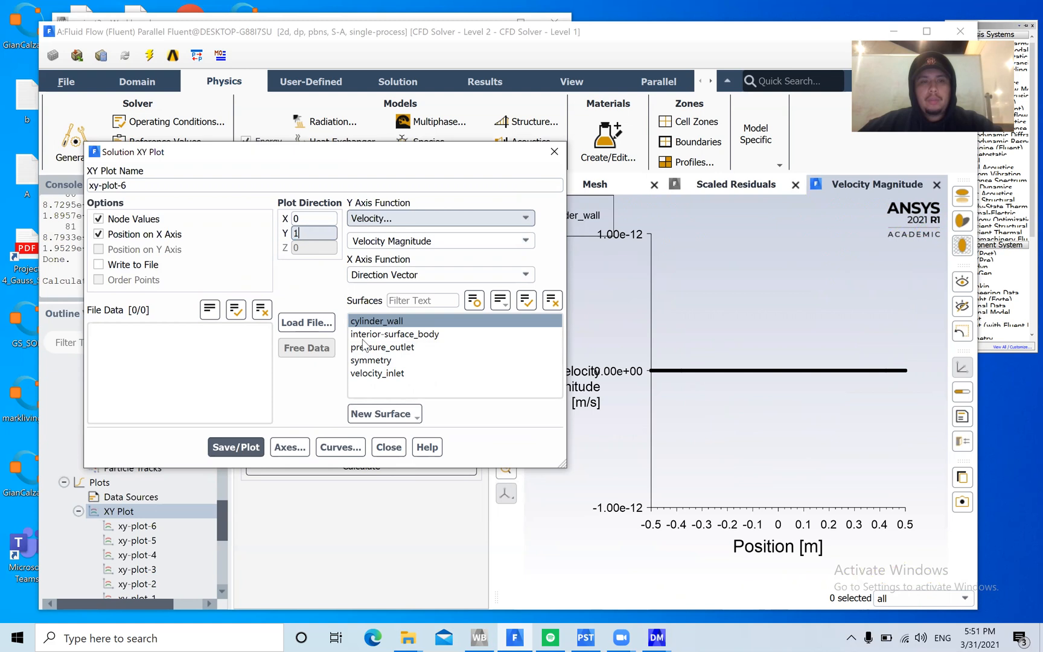
click(242, 447)
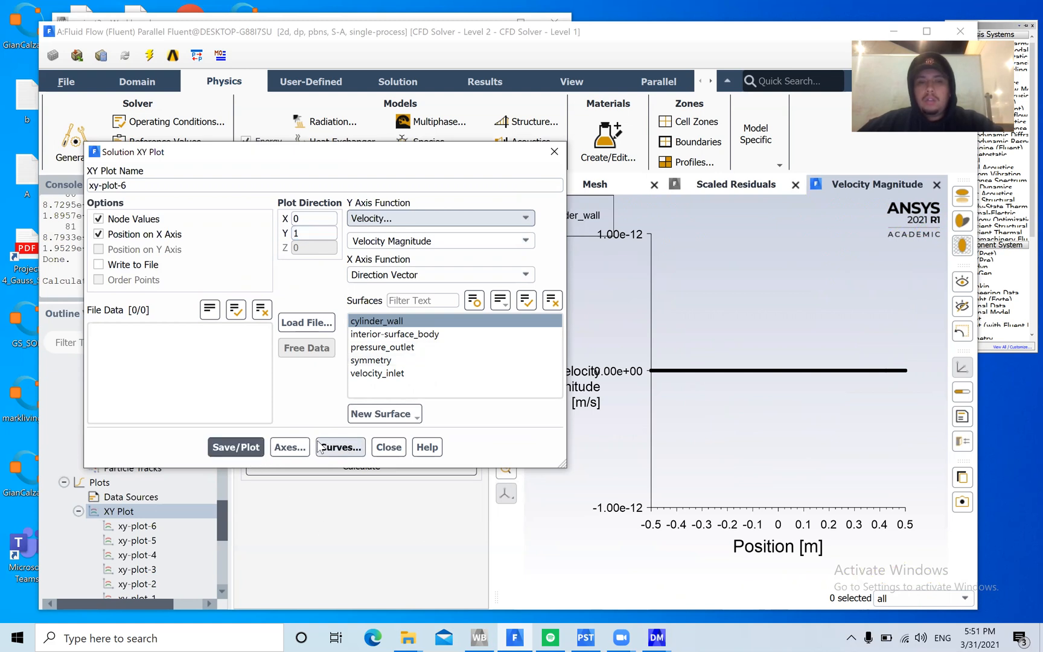
click(396, 448)
Open the force report and print the forces on cylinder_wall for direction vector X 1, Y 0
scroll(195, 482, up, 3)
scroll(176, 482, down, 9)
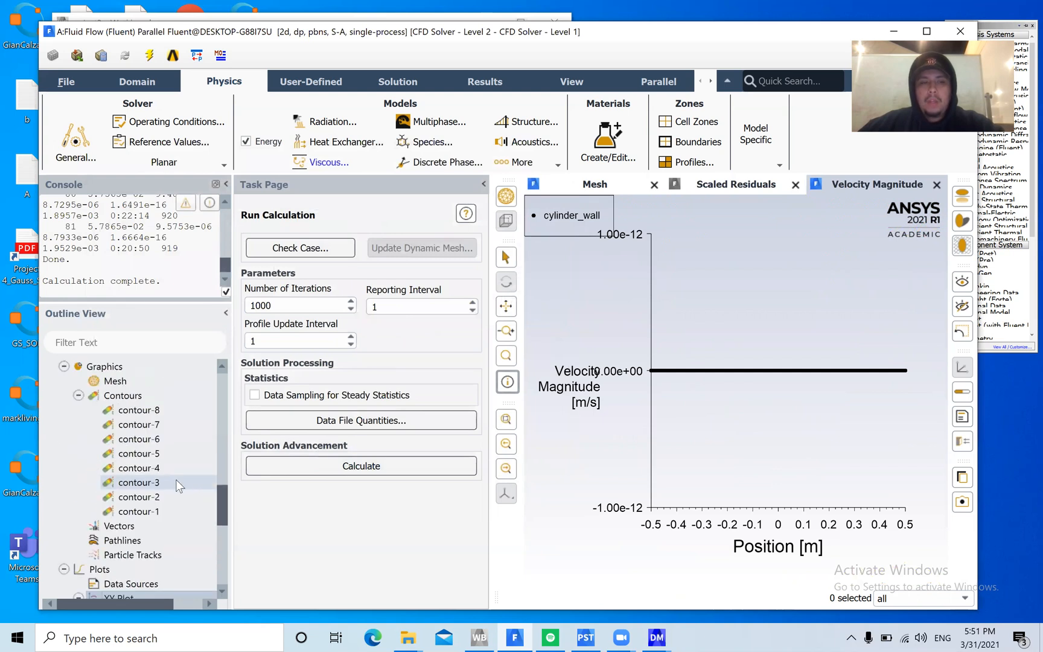
double_click(130, 506)
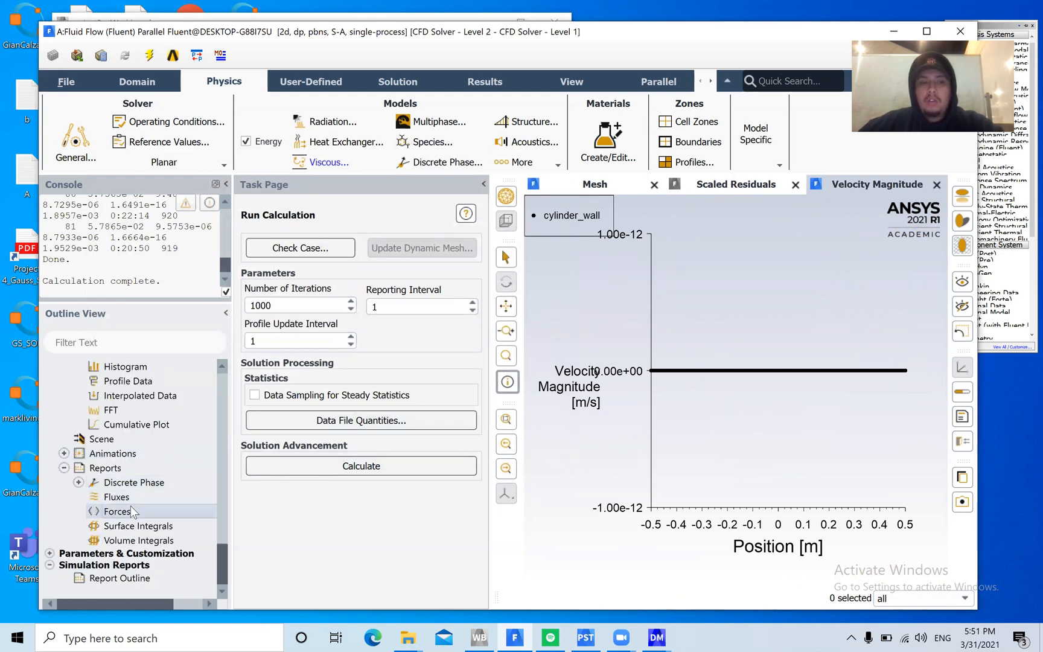
drag(319, 330, 501, 196)
click(341, 232)
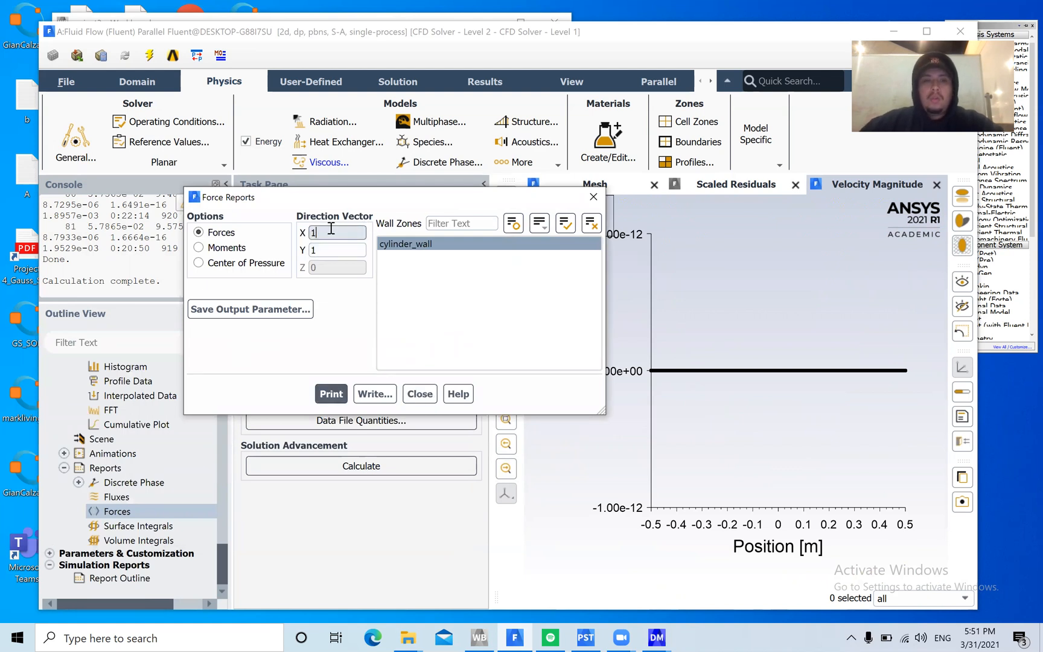
click(324, 249)
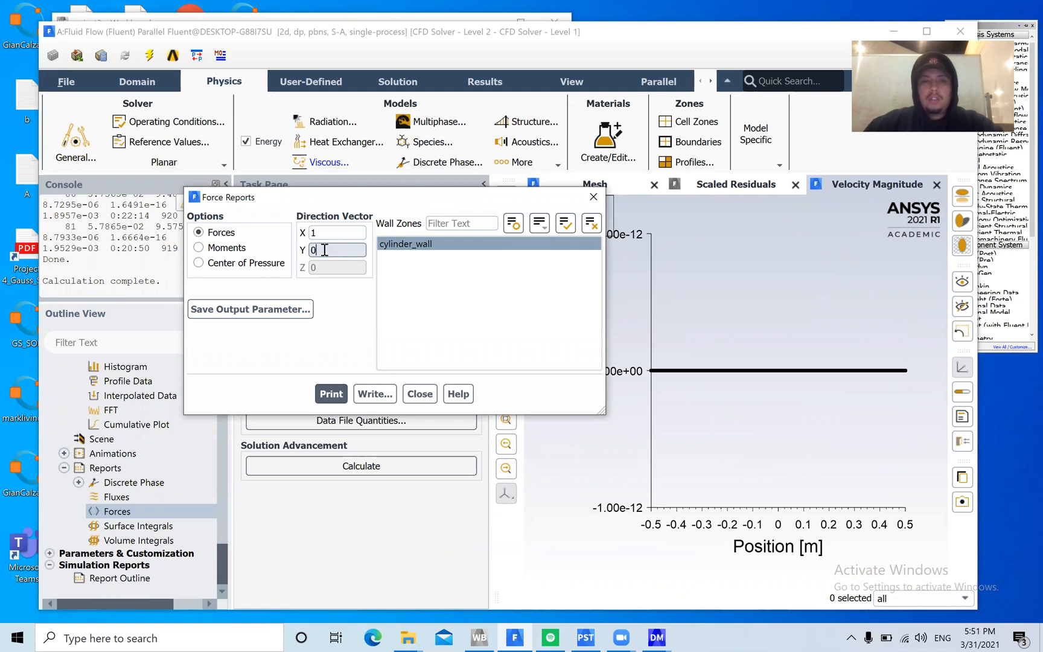
click(332, 394)
Dock the console in the graphics area and move the Force Reports dialog aside to read the printed X-direction forces
drag(111, 175, 708, 252)
drag(718, 304, 721, 301)
scroll(772, 387, up, 3)
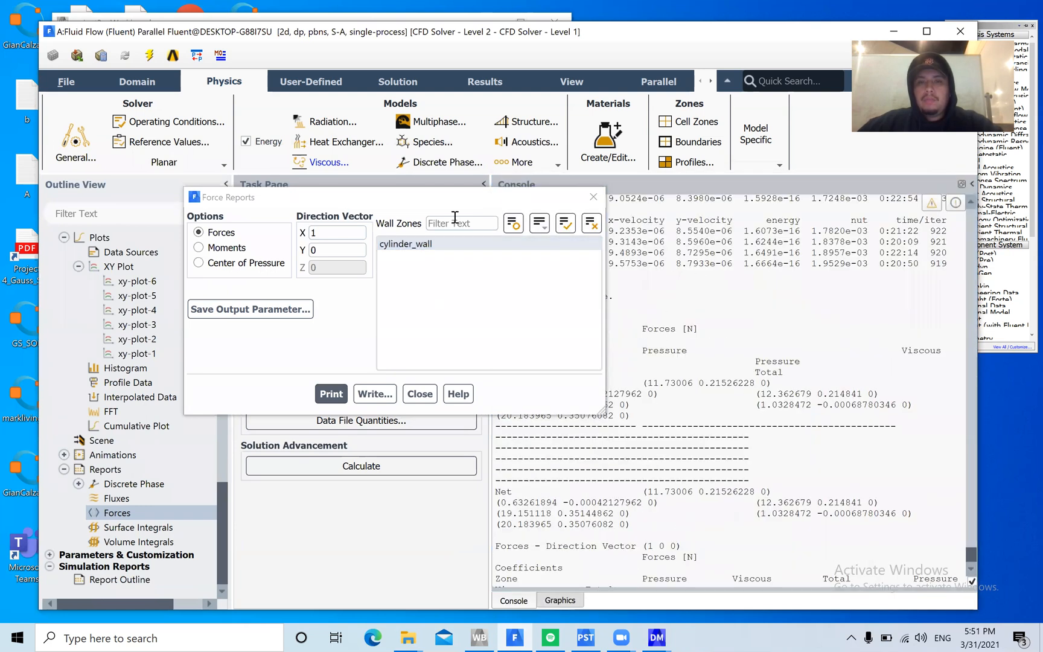
drag(428, 199, 300, 185)
scroll(816, 405, down, 3)
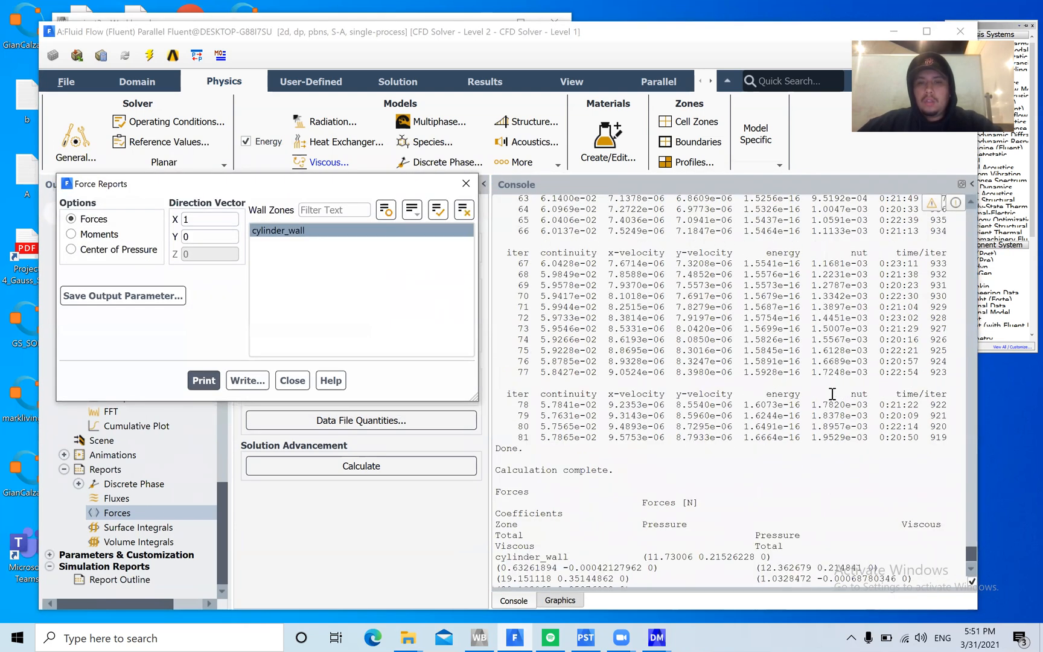
Print the cylinder_wall forces for direction vector X 0, Y 1, review the console output, and close the force report
click(209, 233)
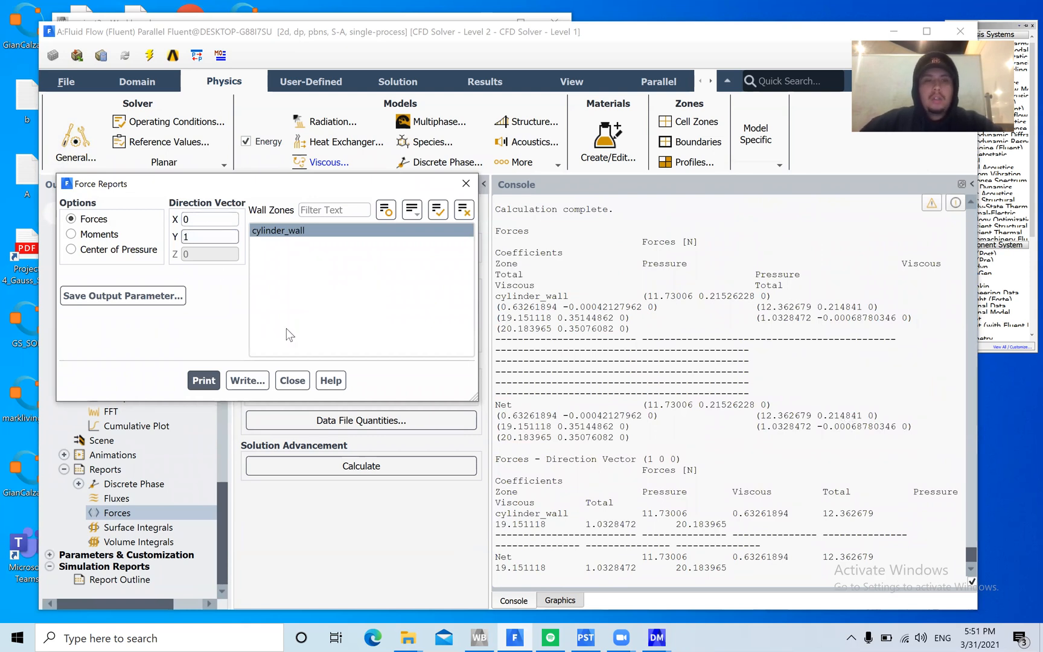
click(203, 380)
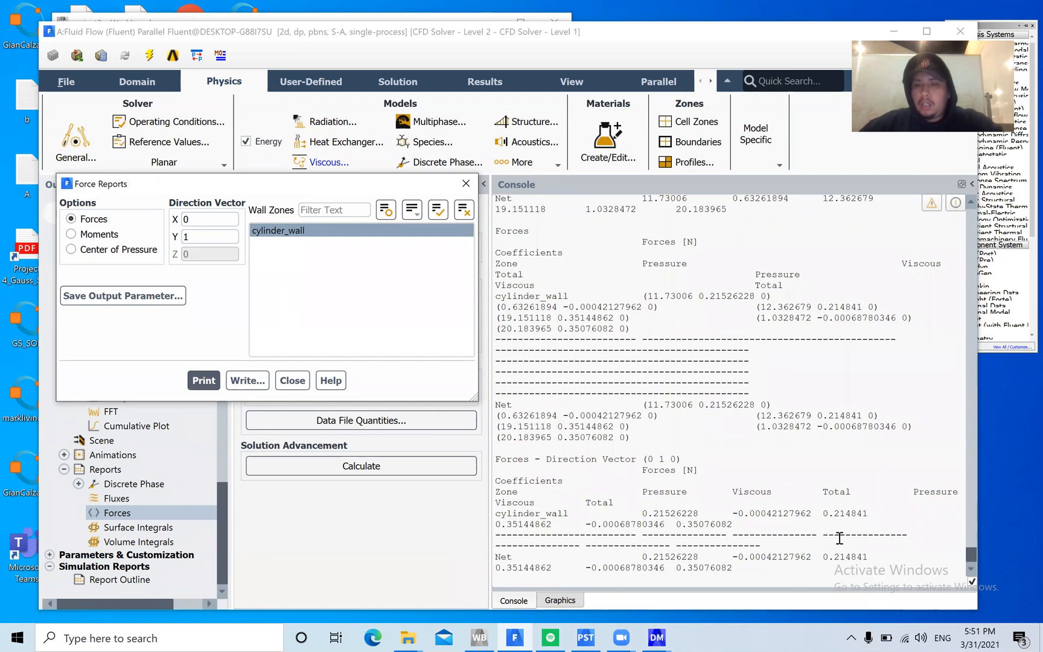
scroll(838, 538, up, 5)
scroll(838, 504, down, 5)
scroll(752, 505, up, 3)
scroll(752, 505, down, 3)
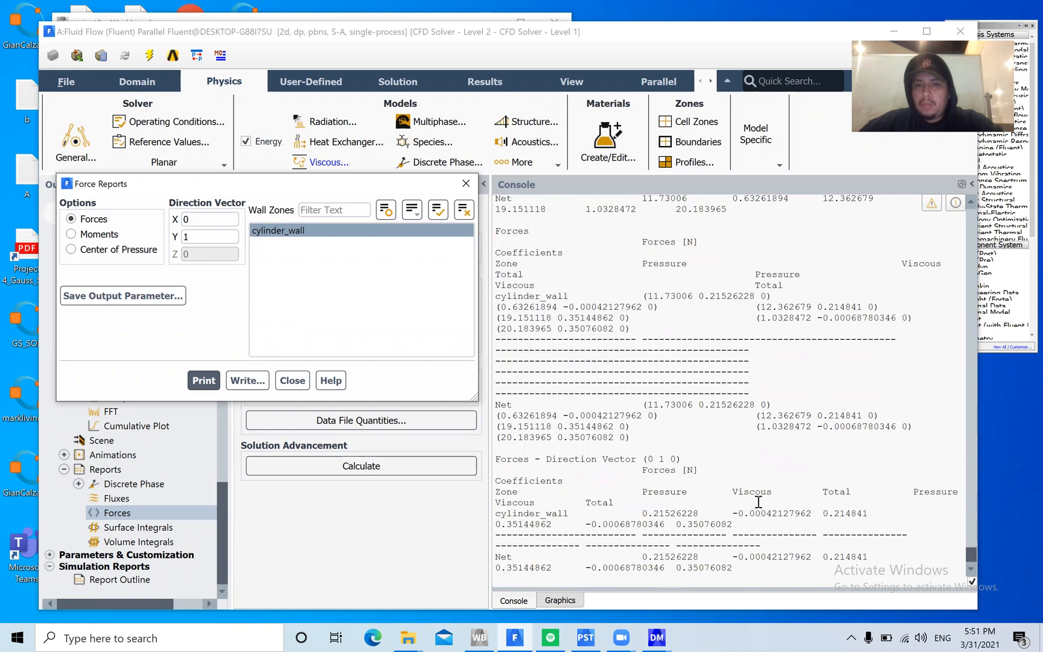
click(293, 381)
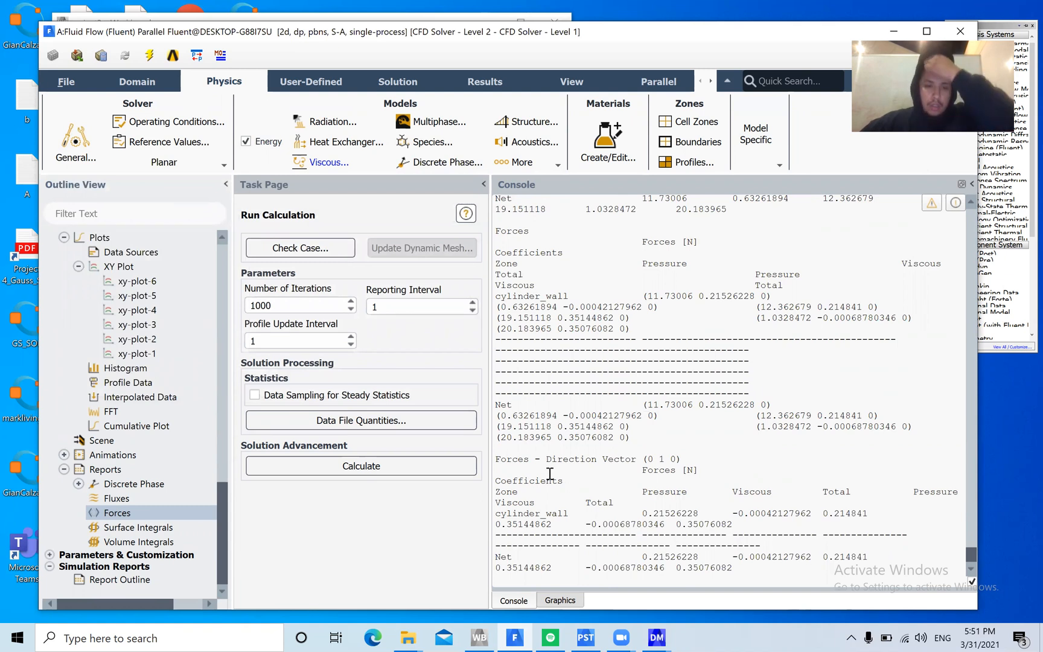
Minimise Fluent, open the Workbench project's Results in CFD-Post, refresh them with the new upstream data, and examine the velocity streamlines around the cylinder
click(893, 32)
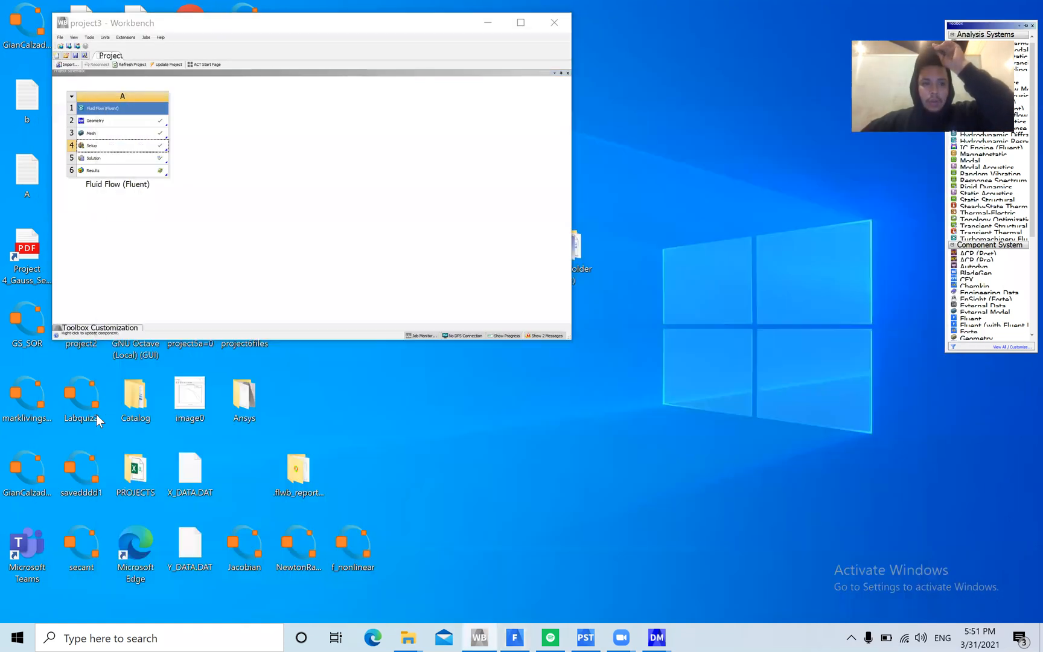
double_click(119, 171)
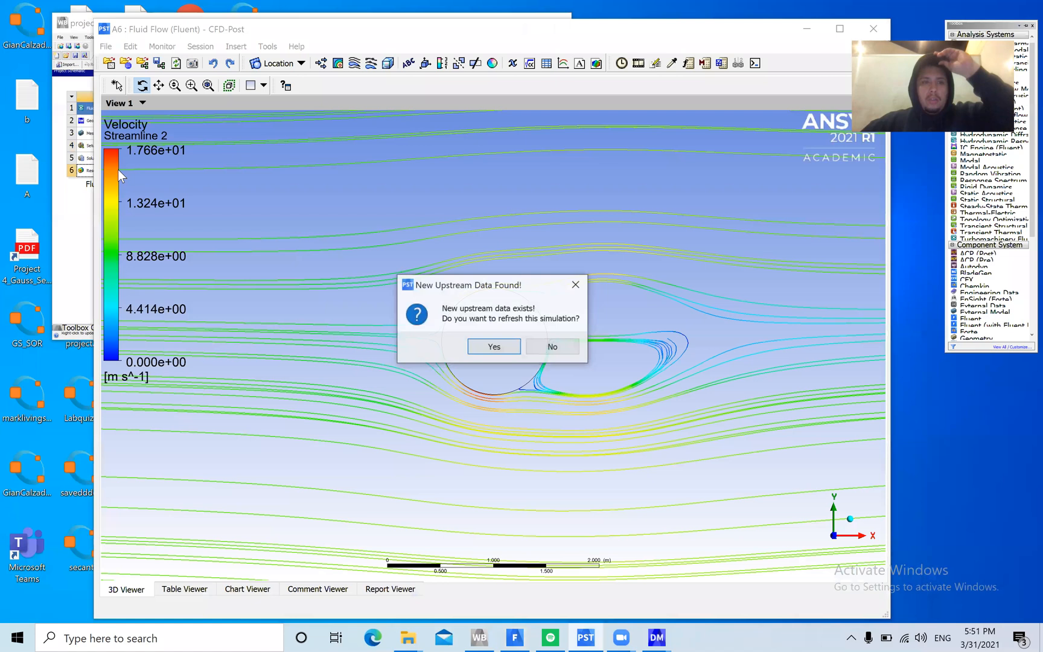
click(494, 347)
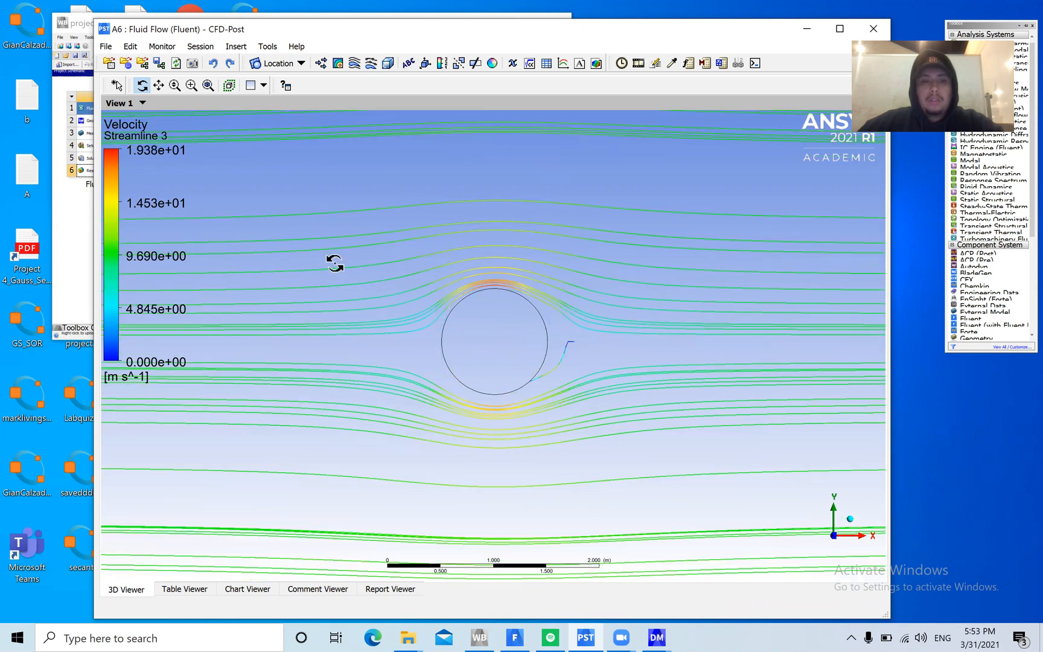
scroll(522, 379, up, 4)
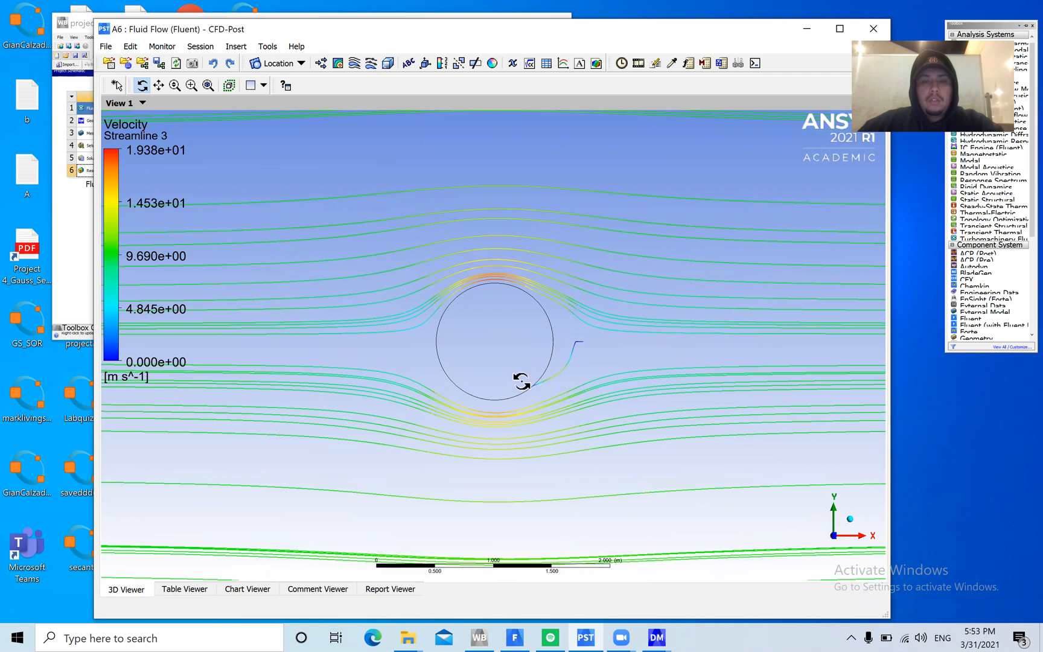
scroll(519, 385, up, 2)
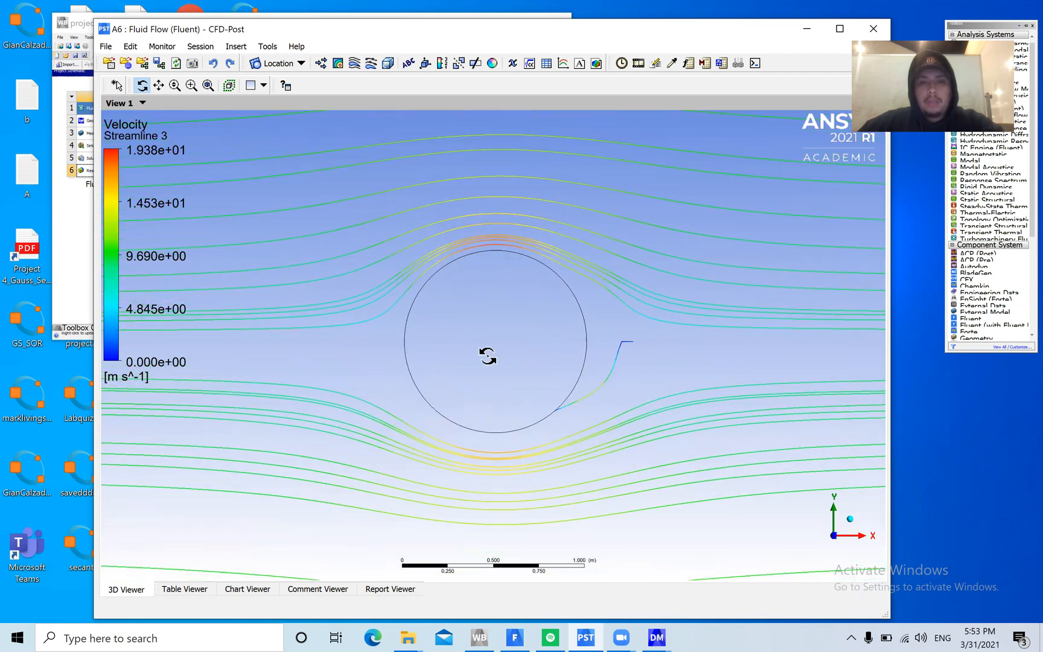
Finish viewing the streamlines around the cylinder and minimise the CFD-Post and Workbench windows to reveal the desktop
scroll(501, 426, up, 2)
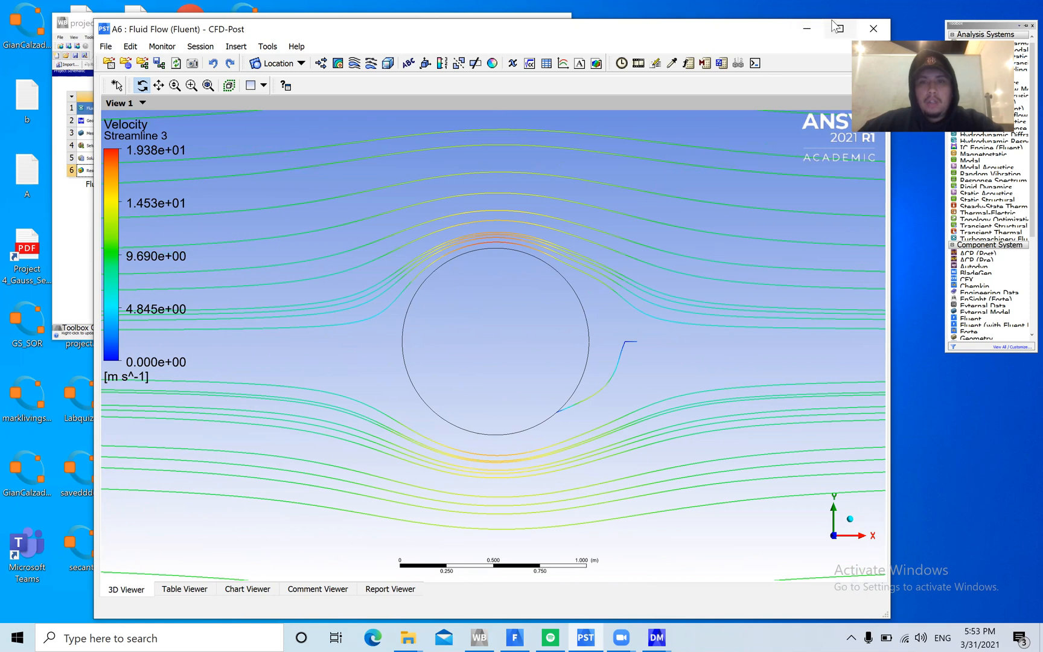
click(807, 28)
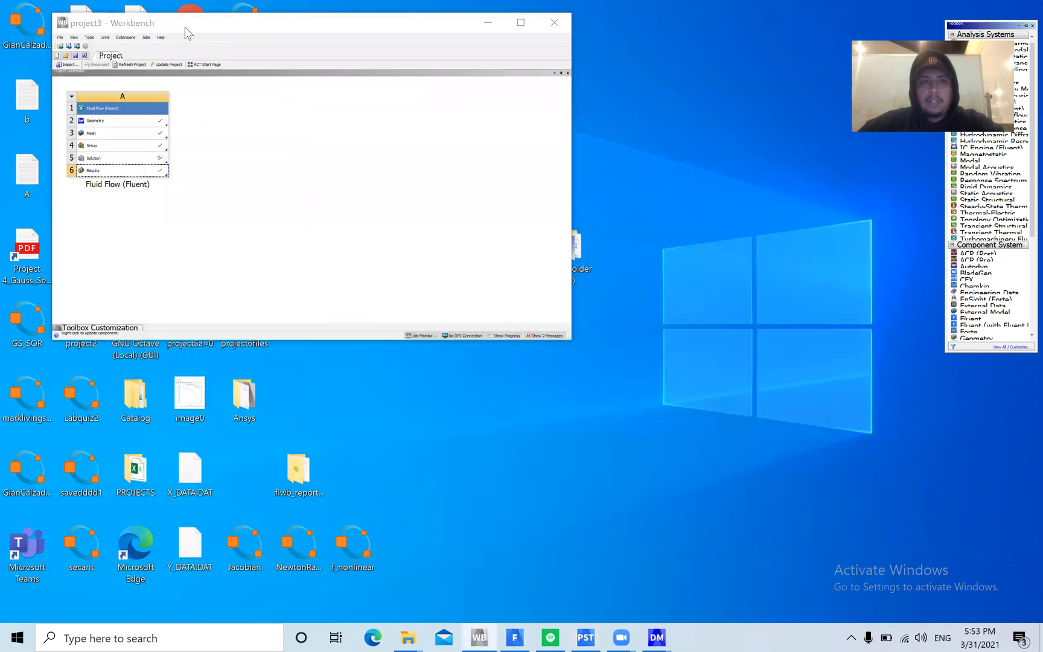
drag(177, 37, 218, 174)
click(530, 158)
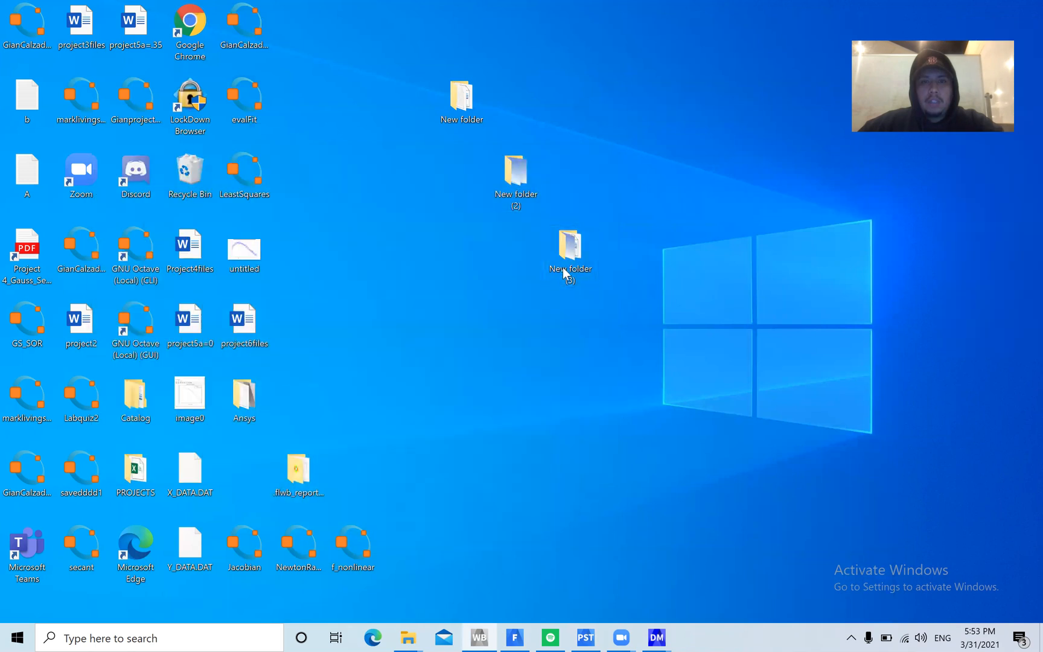
Open the case3 streamline image from New folder (3), examine the flow behind the cylinder, and minimise the image and folder windows
double_click(583, 261)
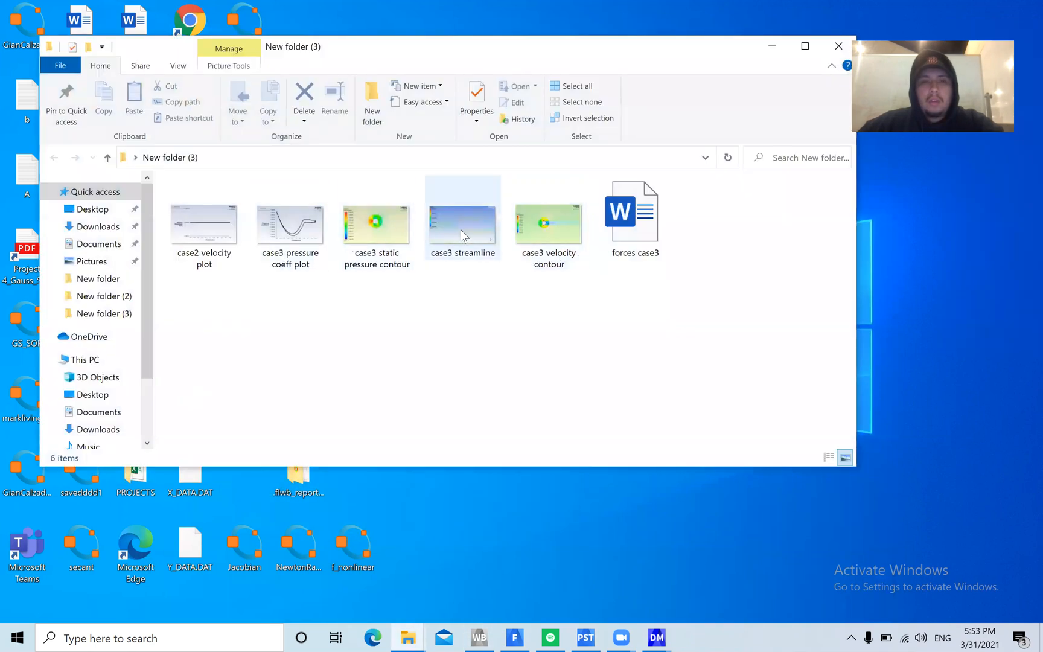
double_click(460, 228)
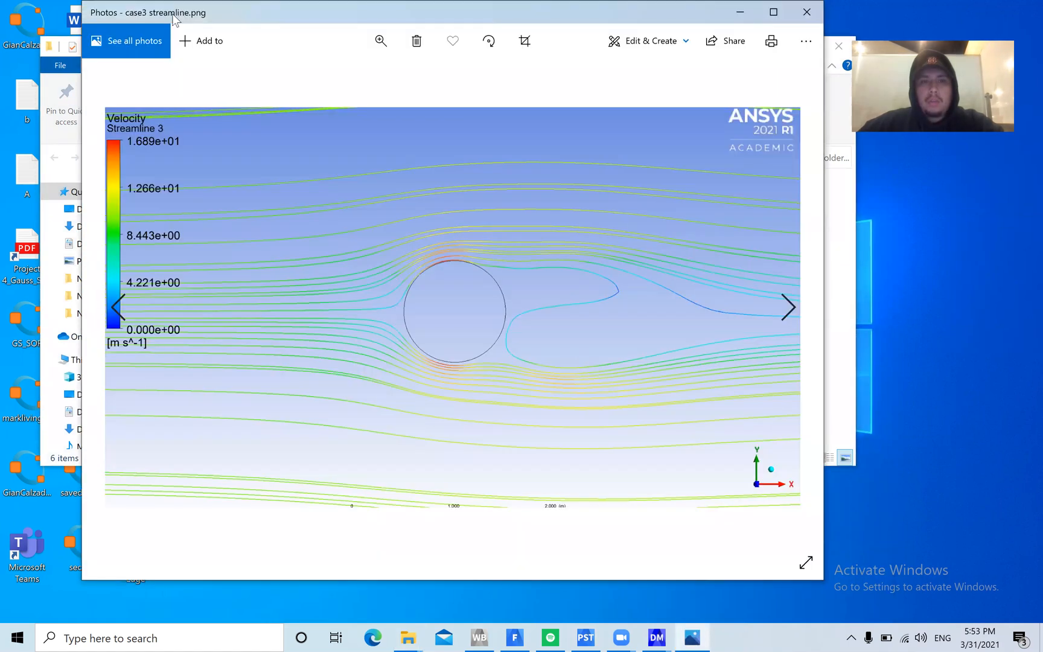
drag(174, 18, 198, 61)
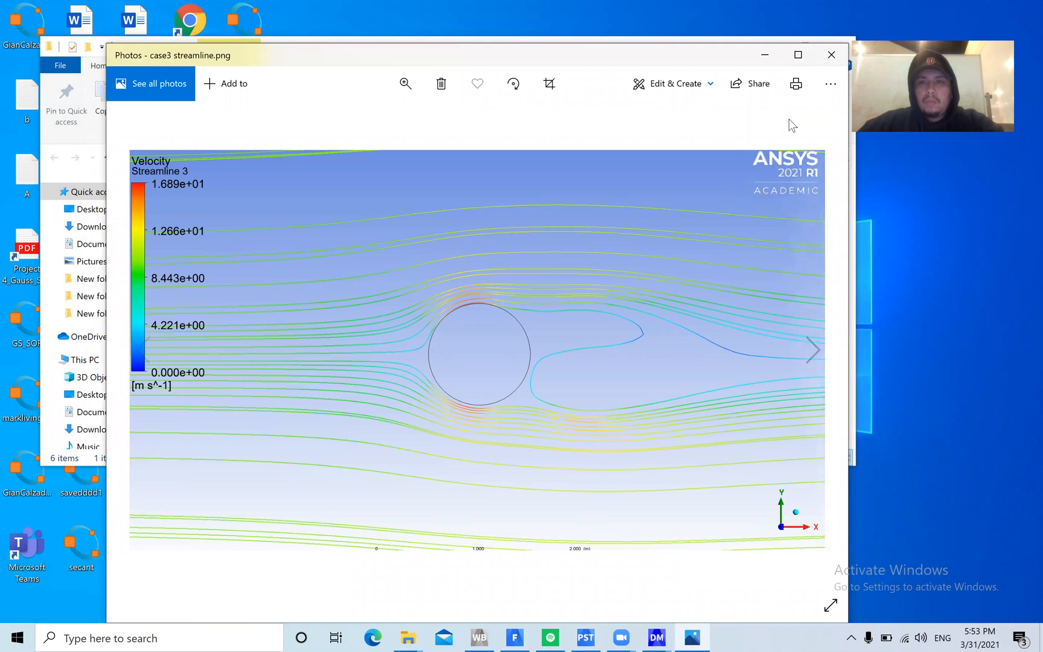
click(766, 58)
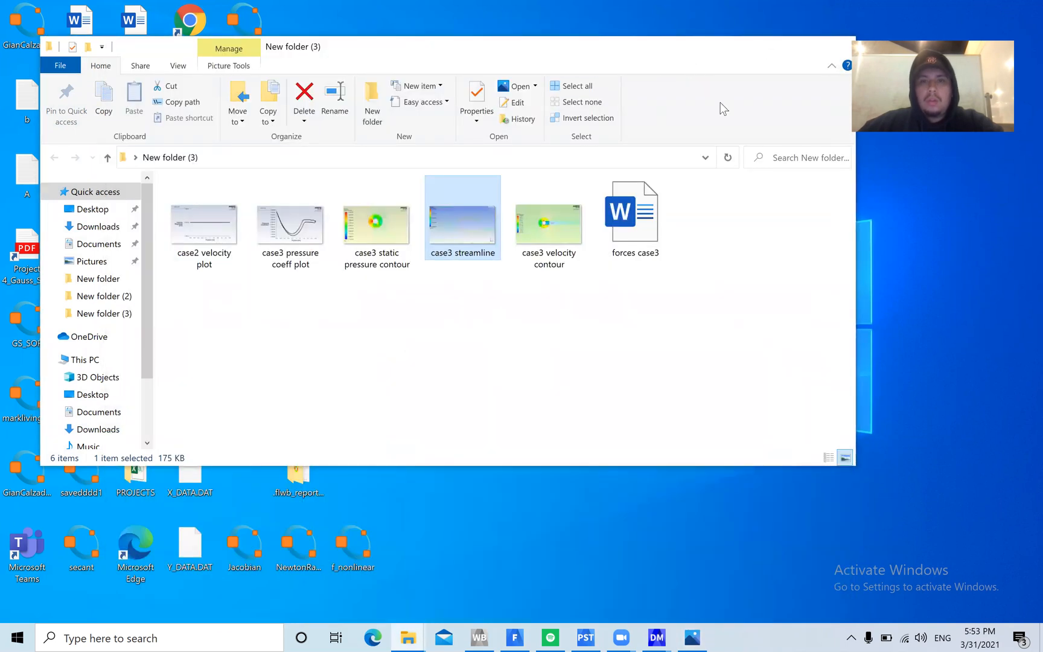
click(771, 46)
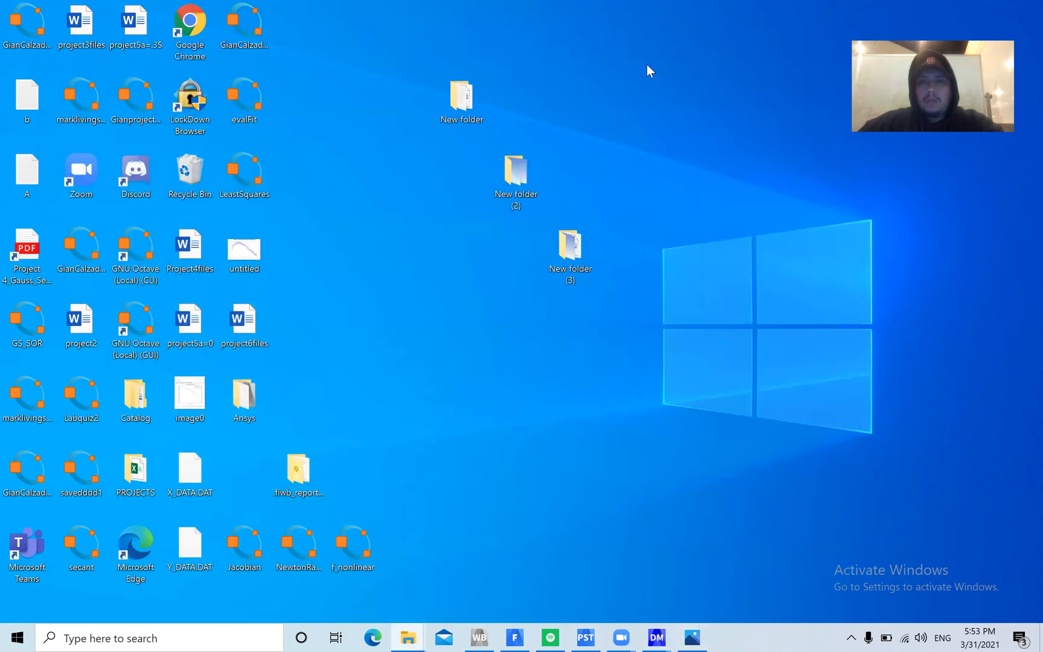